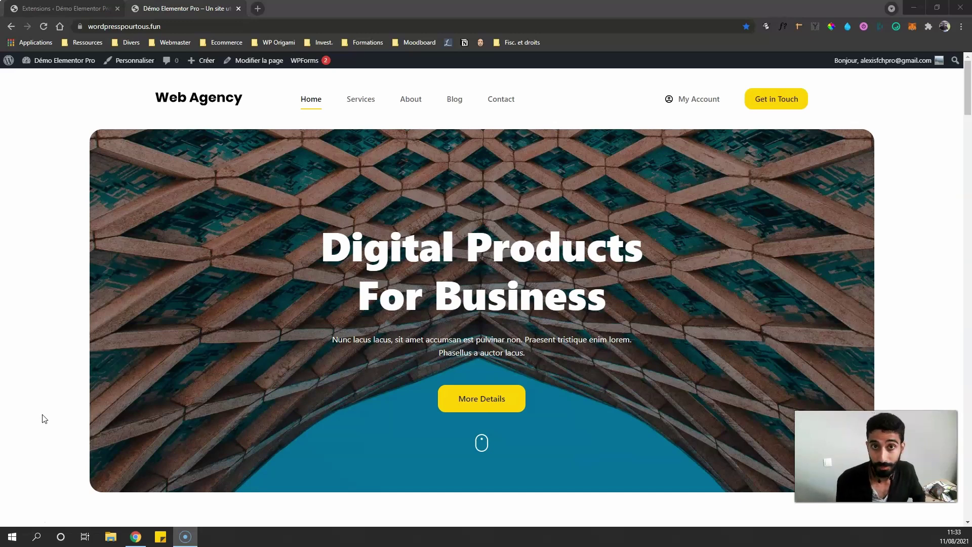
Search the WordPress plugin directory for "itheme" and activate the iThemes Security plugin
left_click(85, 8)
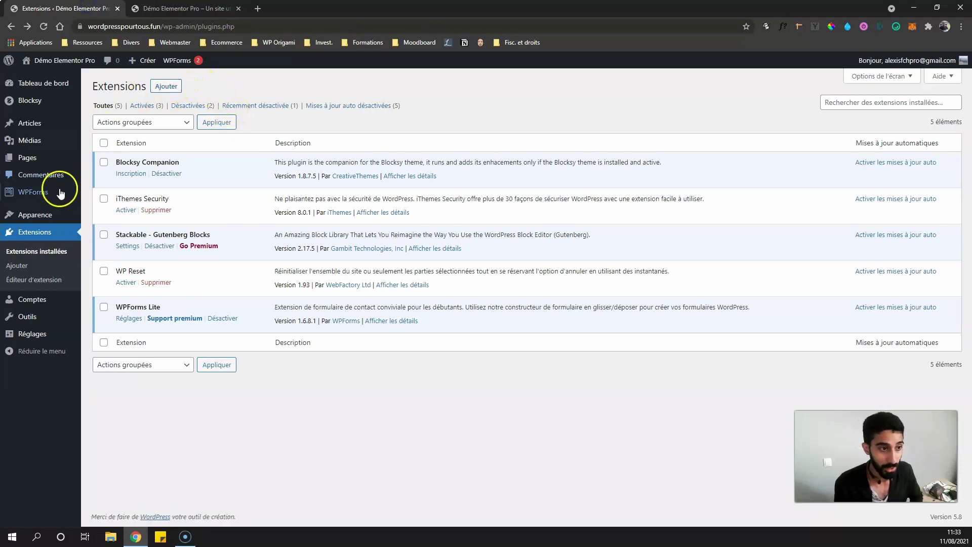
left_click(174, 88)
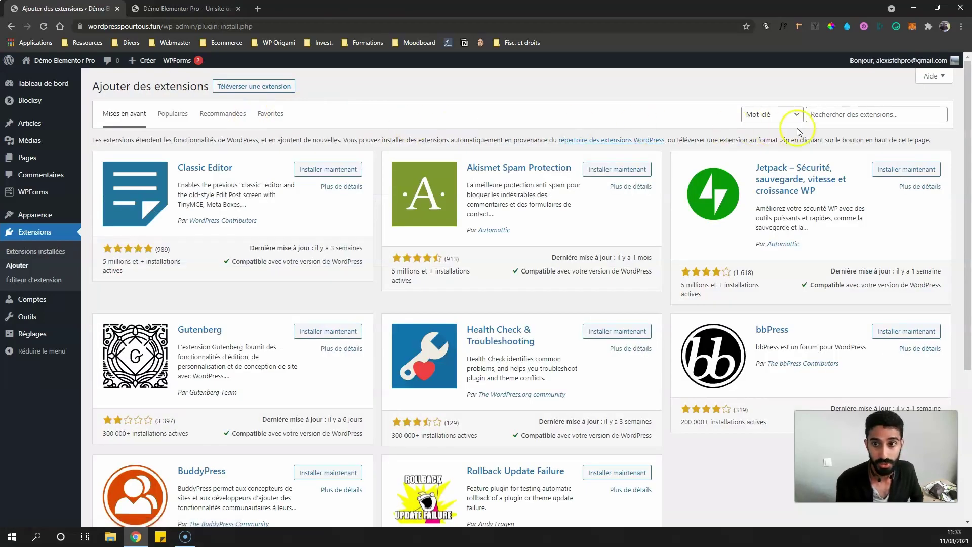
left_click(842, 115)
type("itheme")
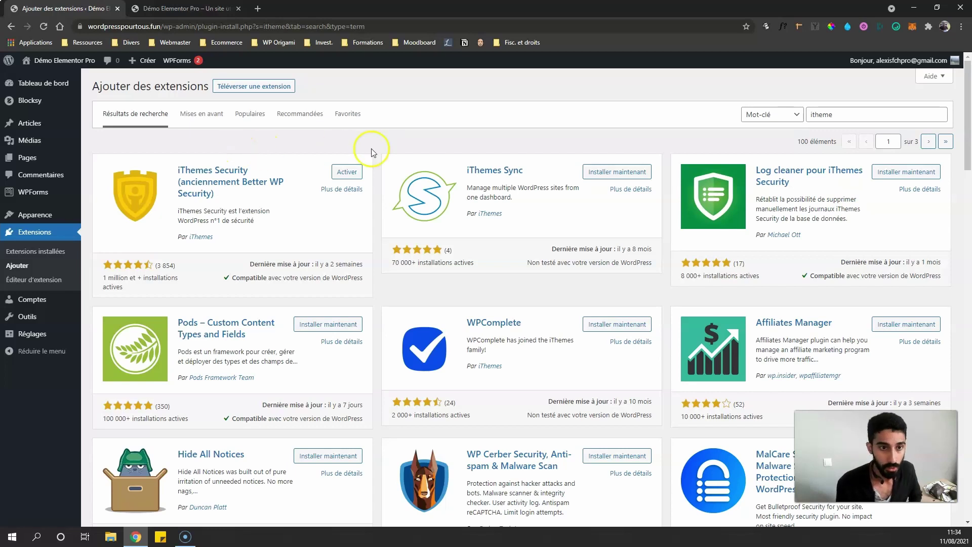
left_click(348, 173)
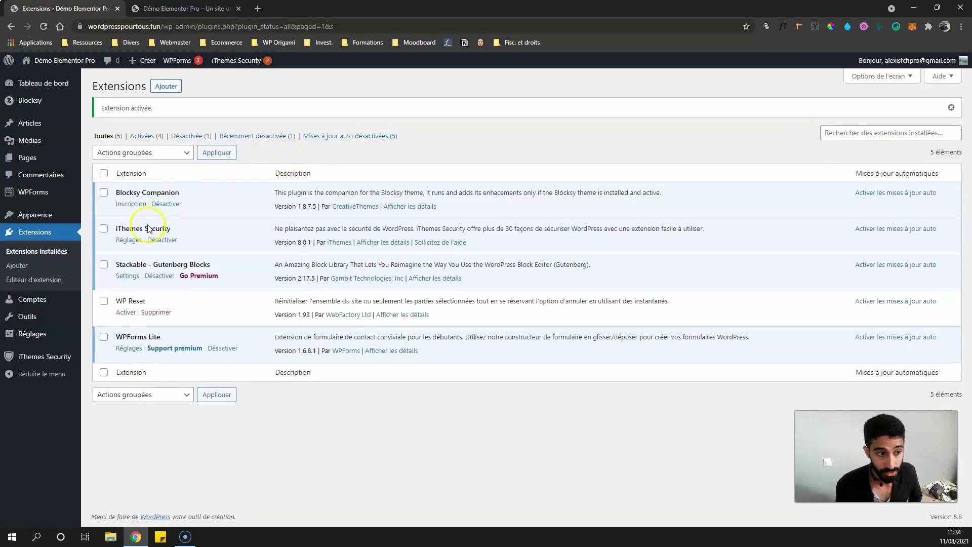
Start the iThemes Security setup, choosing Brochure as the site type and Moi as the site owner
left_click(121, 240)
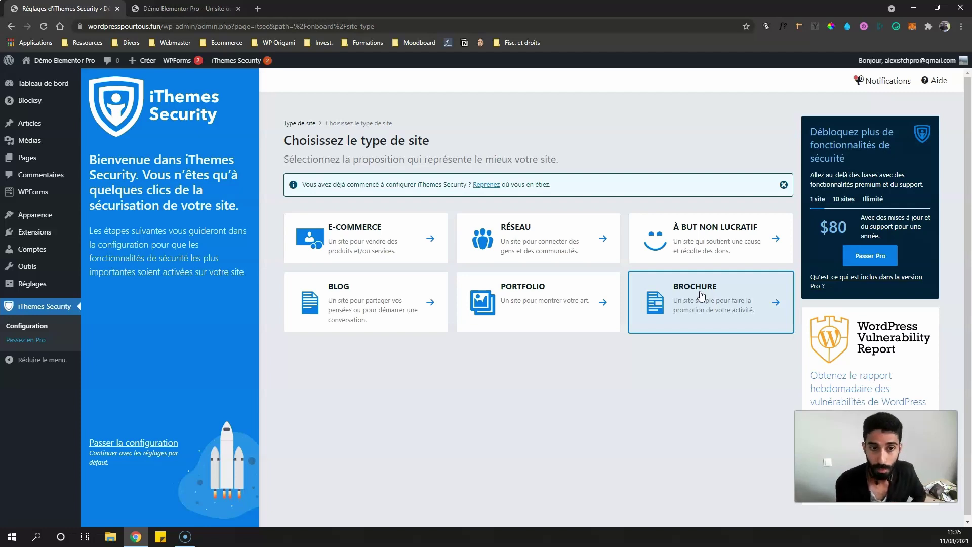
left_click(608, 260)
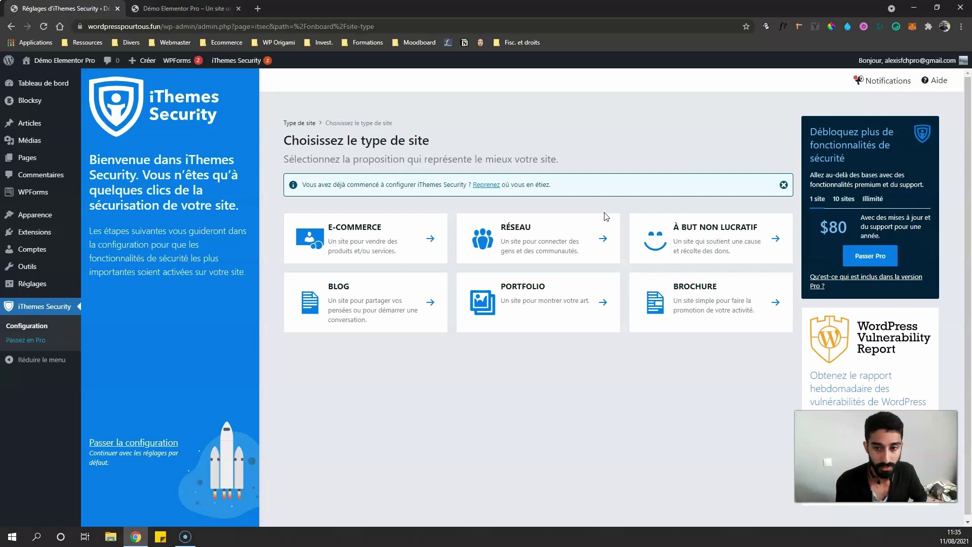
left_click(677, 295)
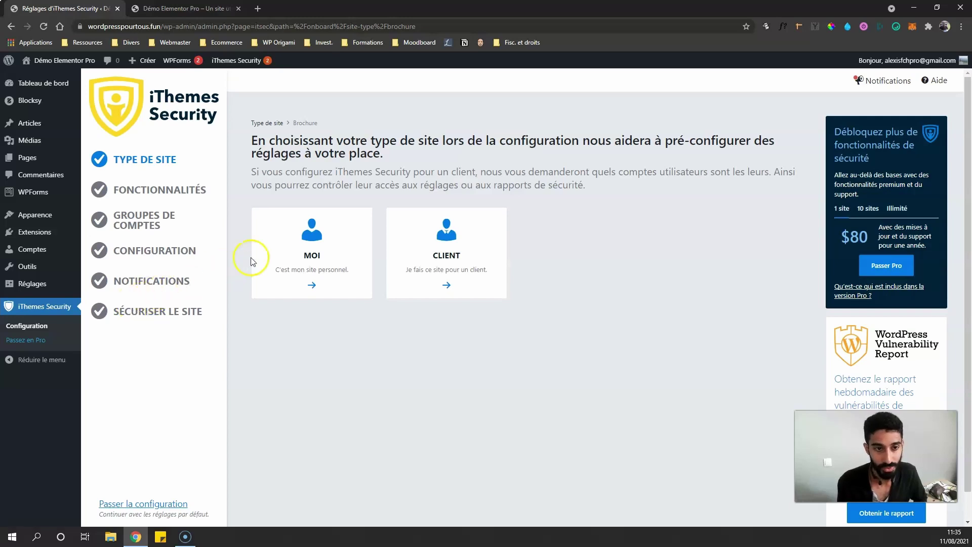
left_click(347, 242)
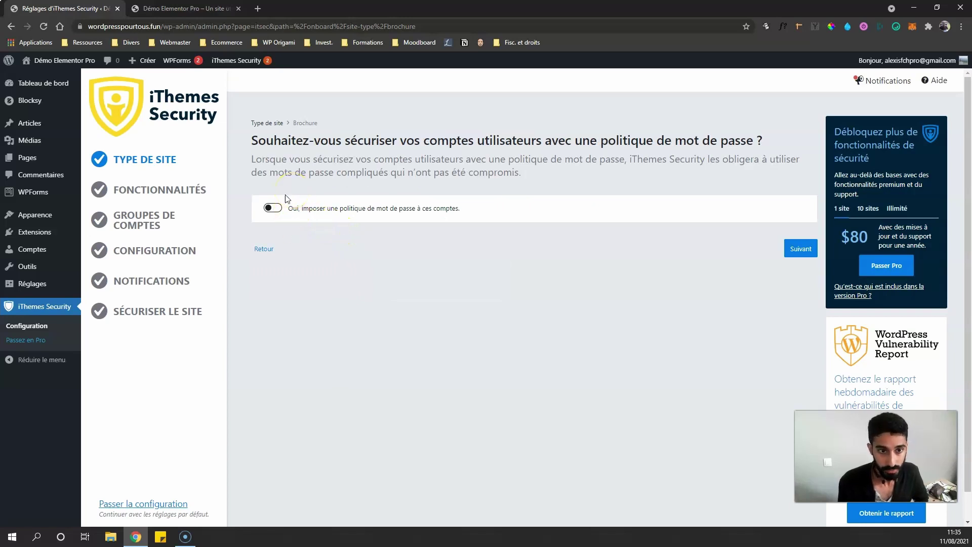
Enforce a password policy for the user accounts and continue to the security features
left_click(274, 213)
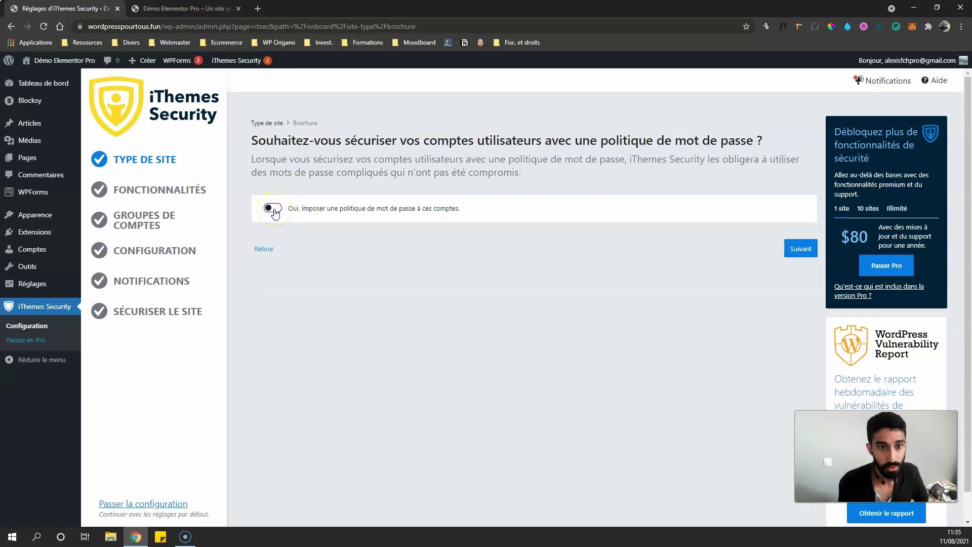
left_click(274, 213)
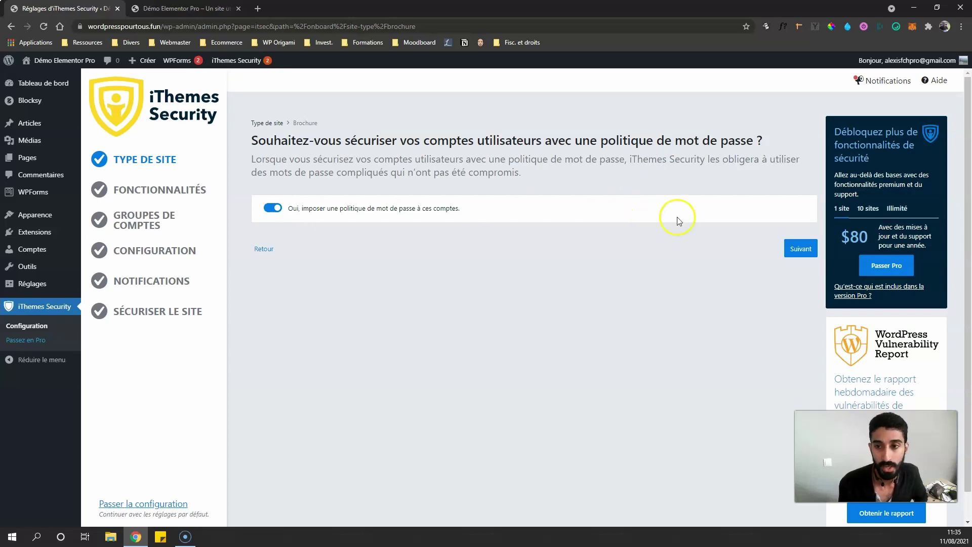
left_click(801, 250)
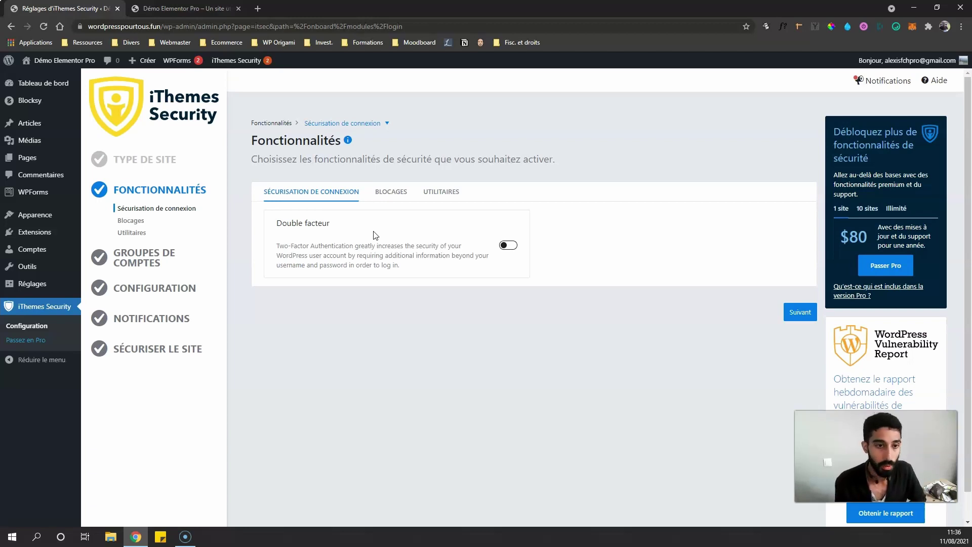
left_click(512, 243)
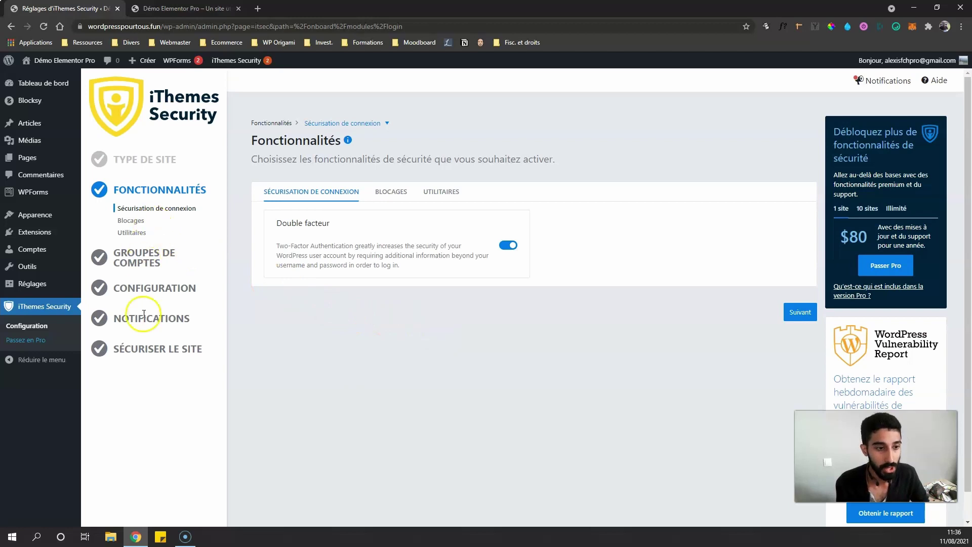
left_click(509, 246)
left_click(385, 192)
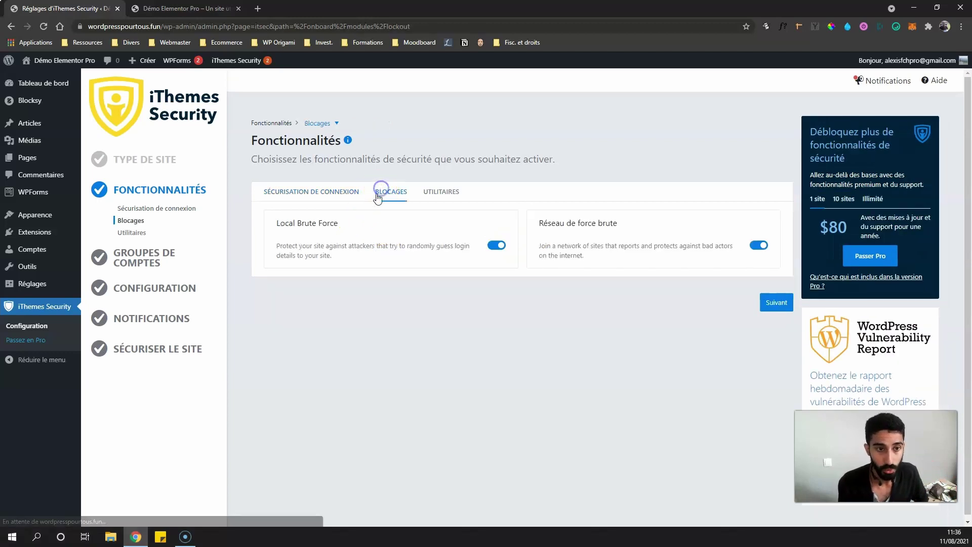
left_click(152, 208)
left_click(657, 296)
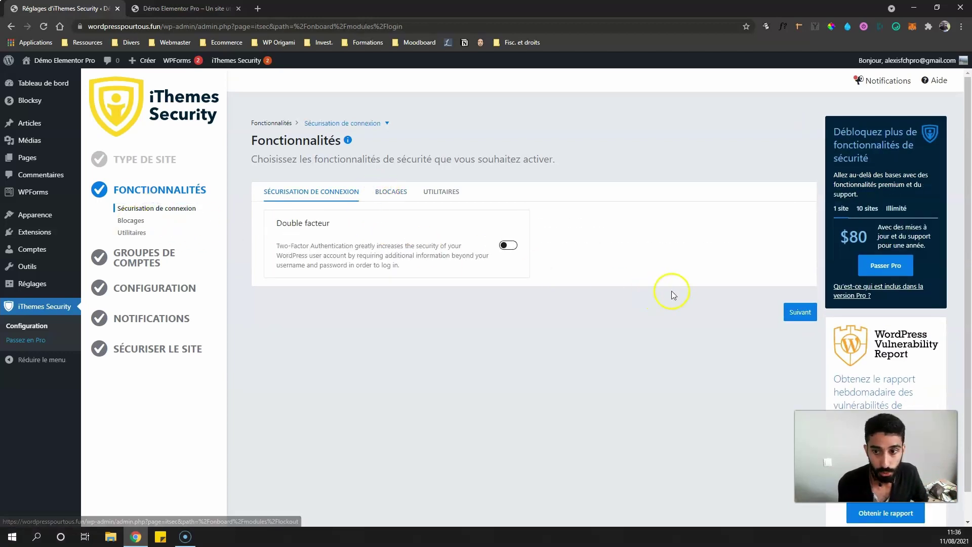
Accept the login security, lockout and utility features as they are, and choose the default user groups
left_click(799, 312)
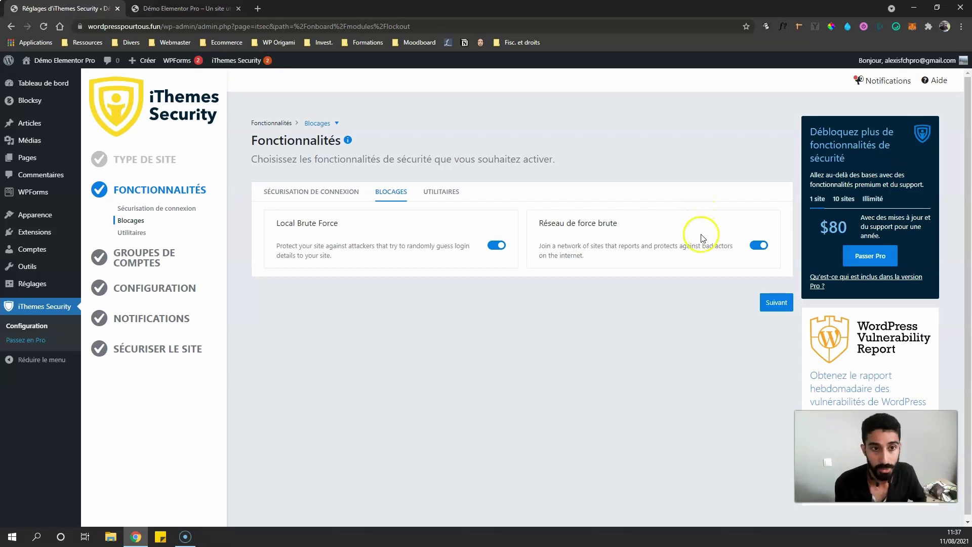
left_click(777, 302)
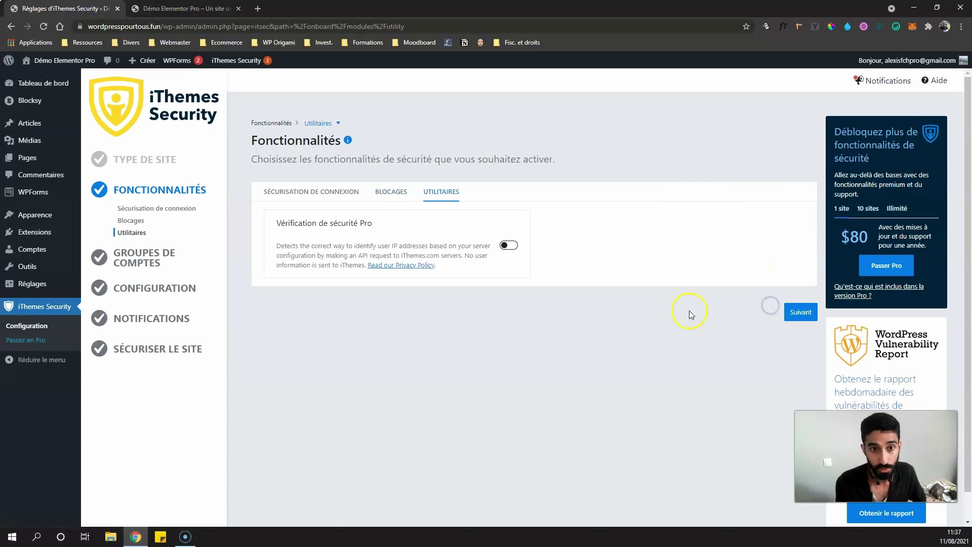
left_click(802, 318)
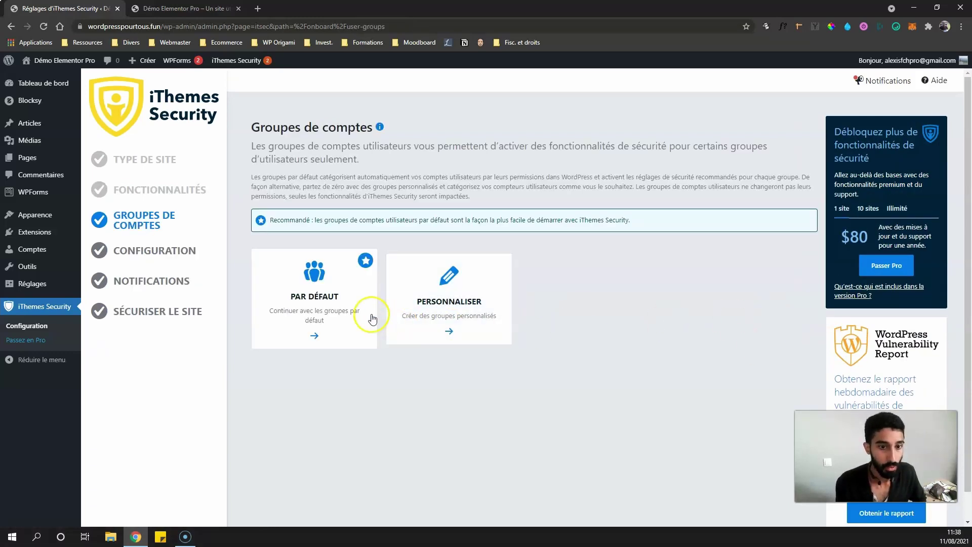
left_click(310, 280)
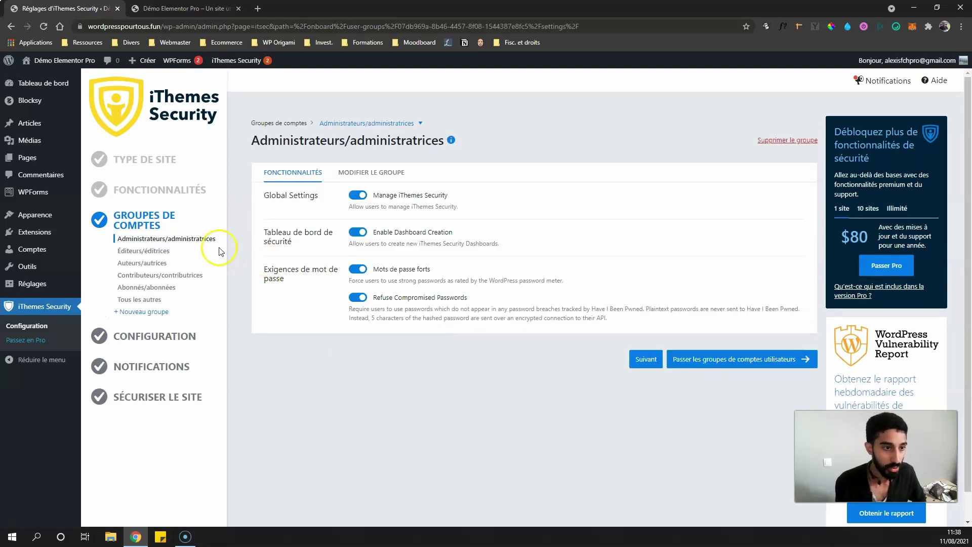
Examine the security permissions and password requirements of the default user groups, from administrators to all other users
left_click(147, 252)
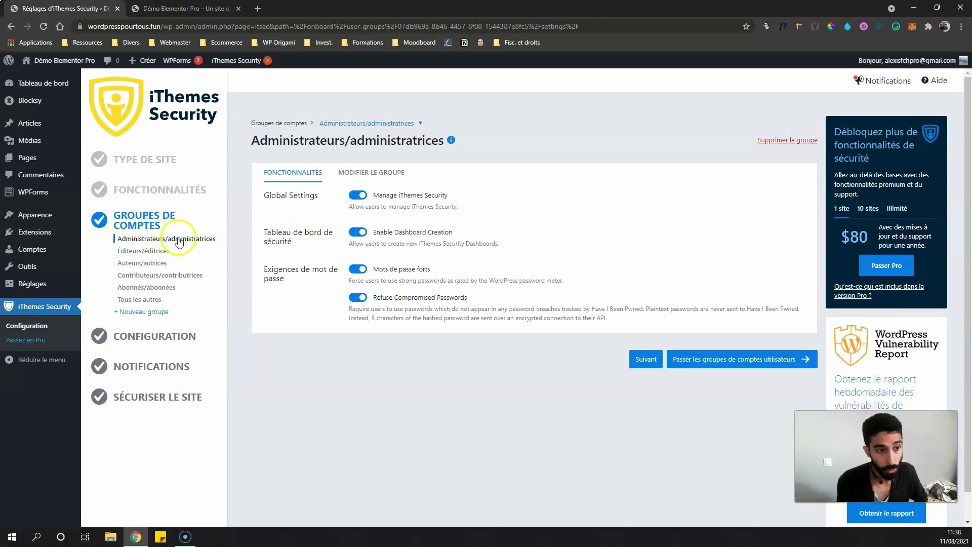
left_click(386, 197)
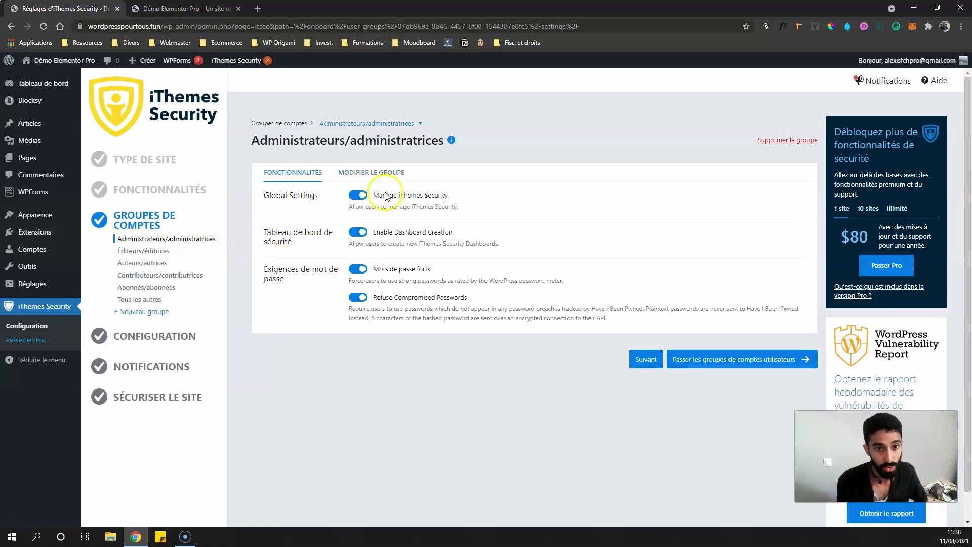
left_click(346, 197)
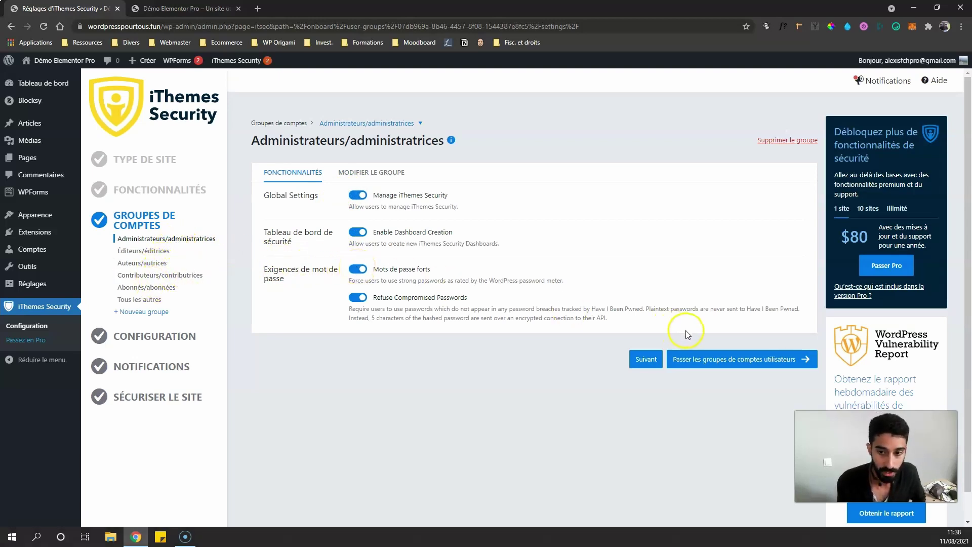
left_click(645, 349)
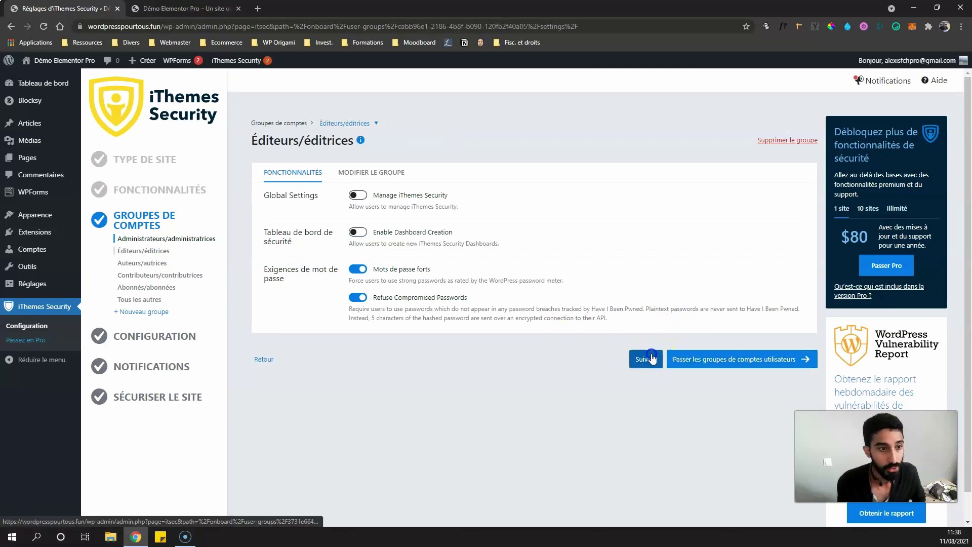
left_click(147, 263)
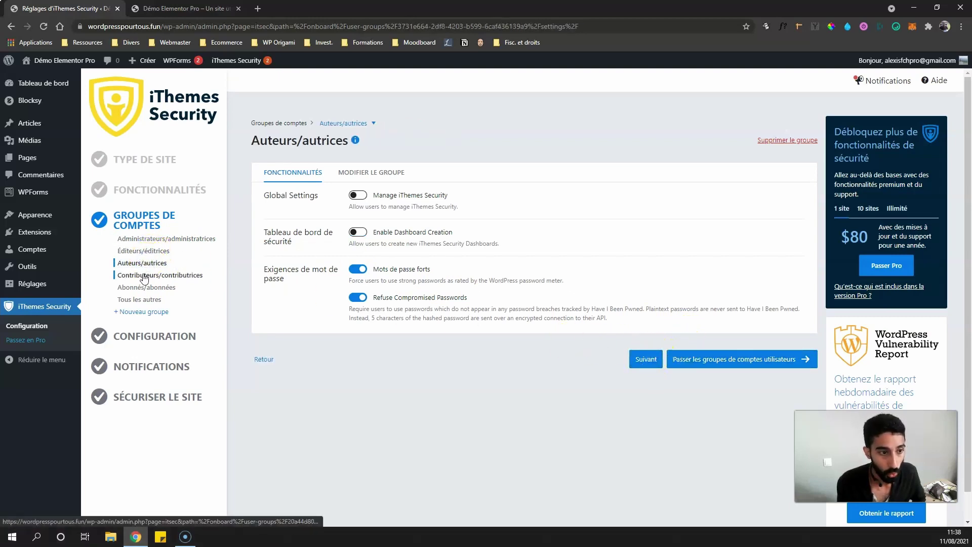
left_click(144, 276)
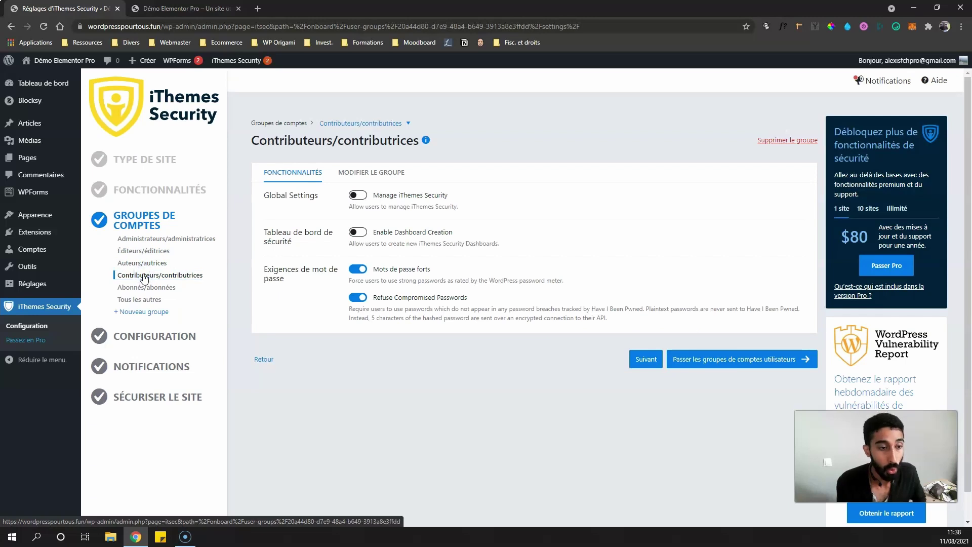
mouse_move(37, 249)
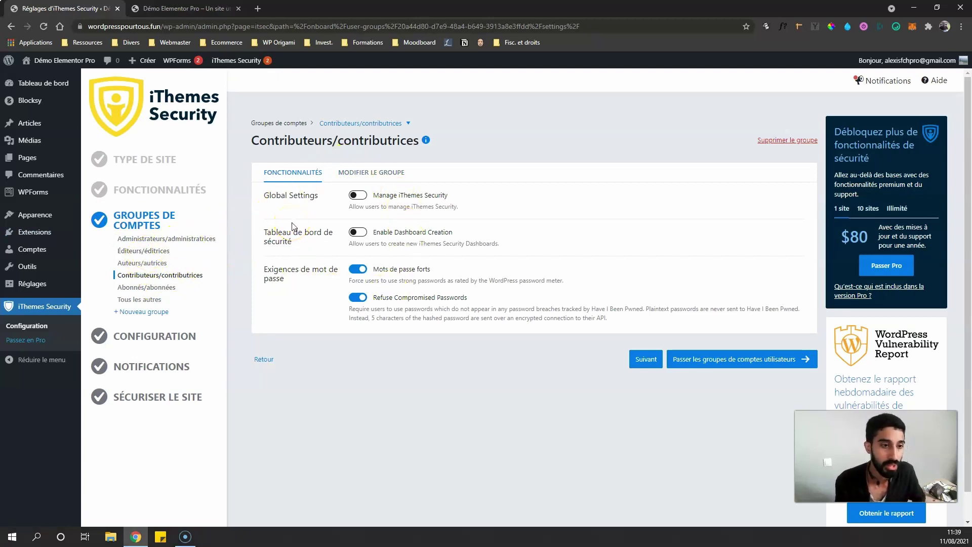
left_click(343, 197)
left_click(143, 292)
left_click(139, 299)
Complete the user groups stage and start the recommended site configuration
left_click(661, 360)
left_click(637, 355)
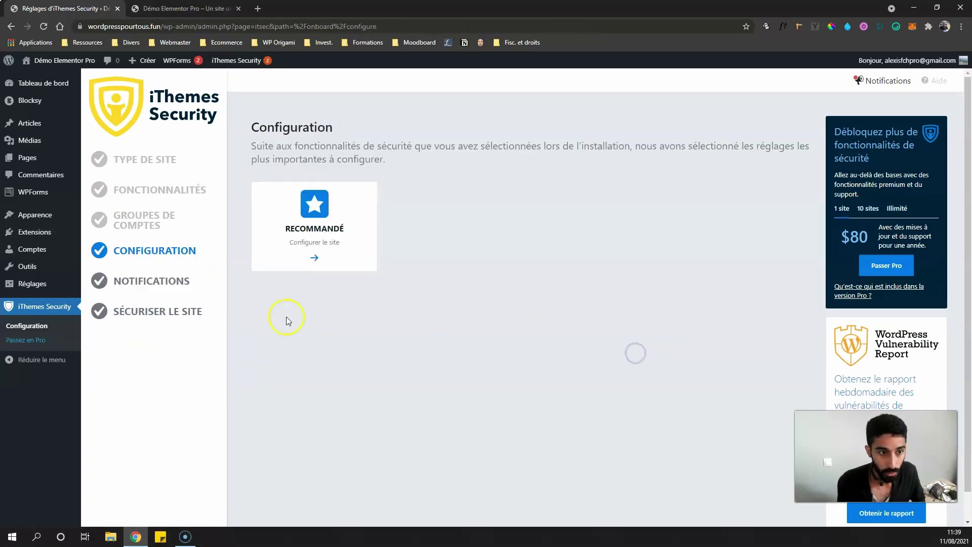
left_click(304, 210)
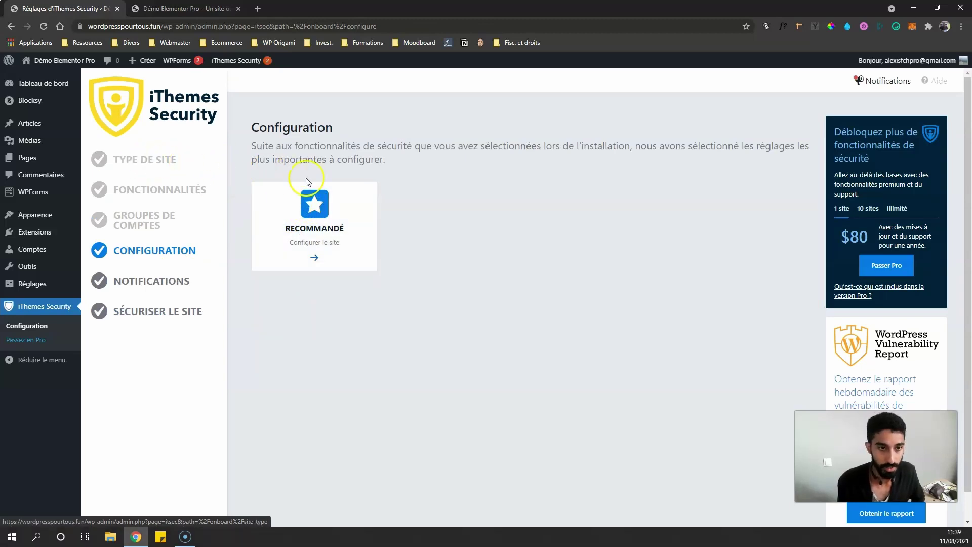
left_click(320, 209)
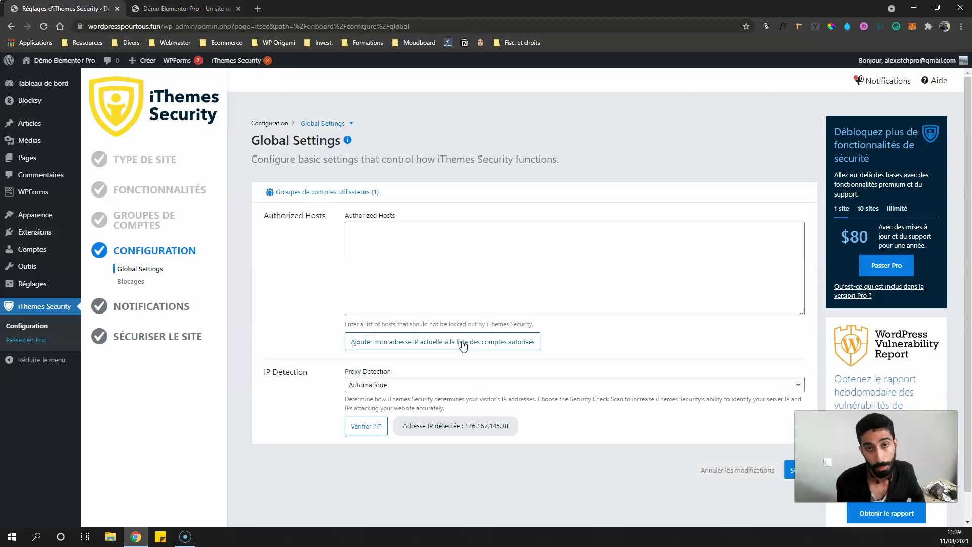
Add the current IP address to the authorized hosts in the global settings and continue to the lockout settings
left_click(405, 342)
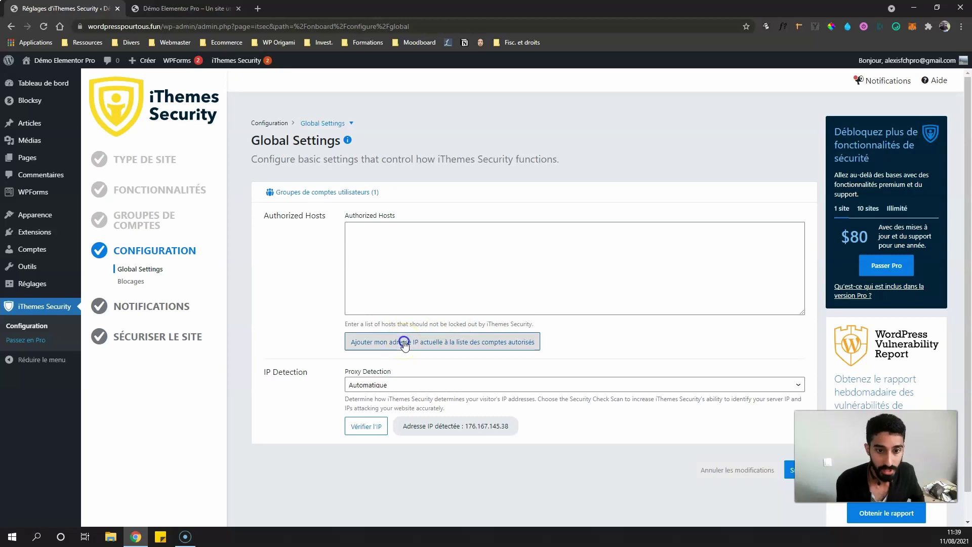
scroll(380, 390, "down", 1)
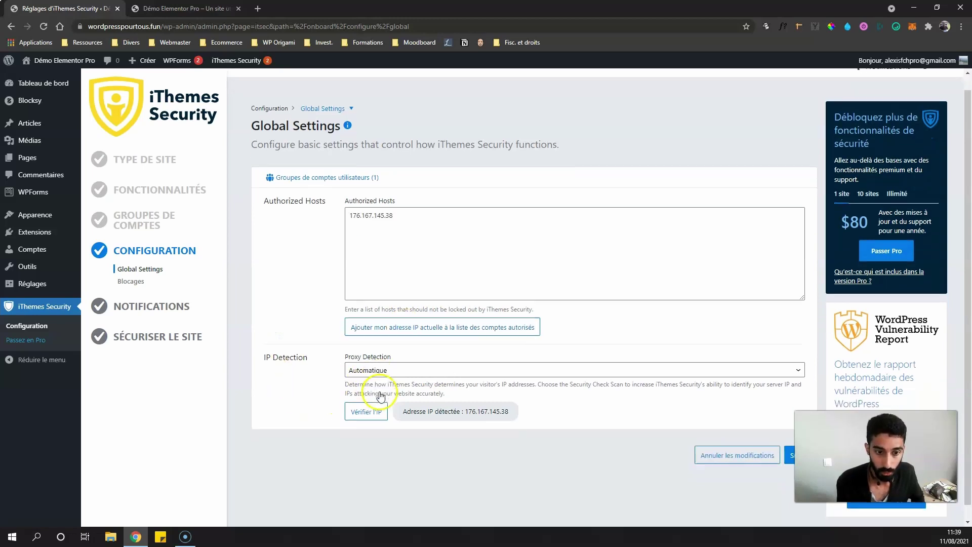
left_click(790, 442)
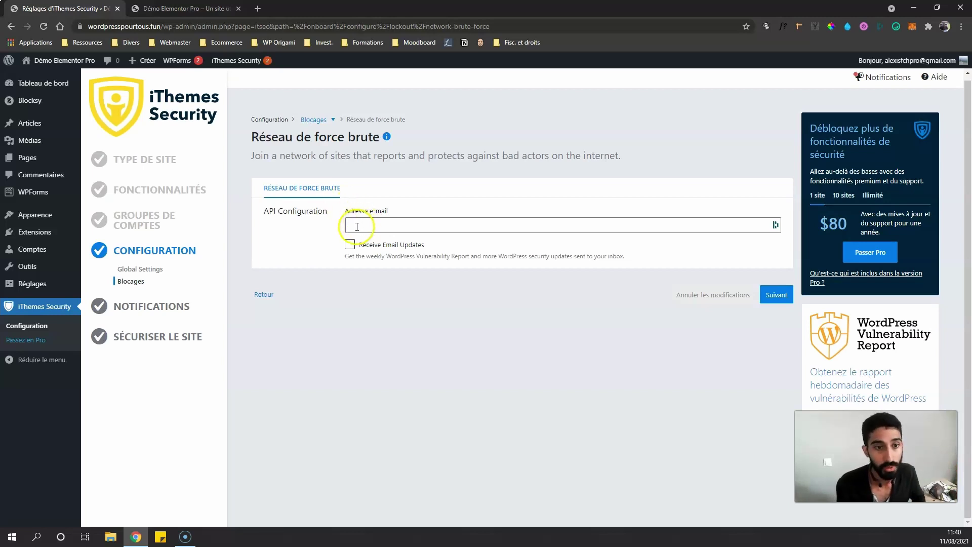
Fill in the contact e-mail for the network brute force API, leave e-mail updates off, and continue to notifications
left_click(349, 224)
key("ctrl+v")
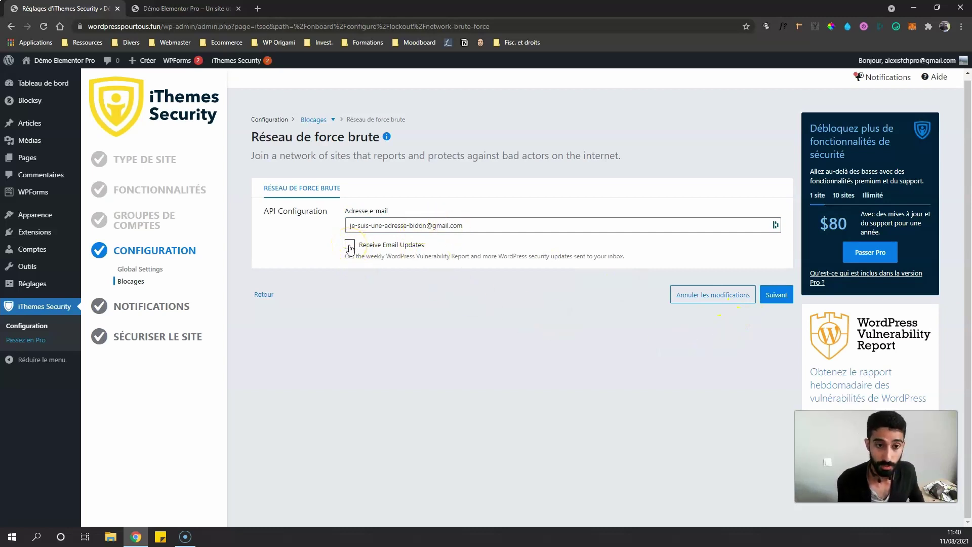
left_click(765, 298)
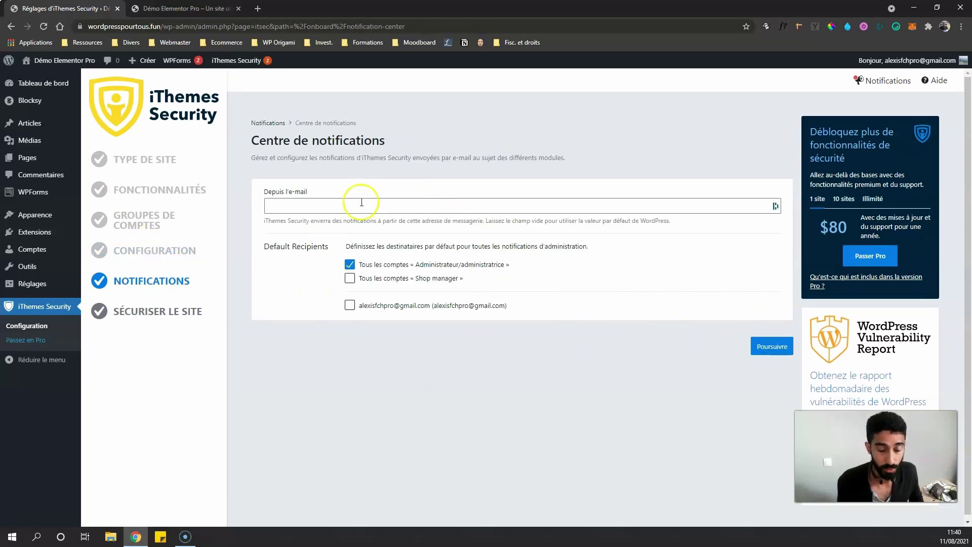
Keep the default notification recipients, check the settings overview, and apply the configuration to secure the site
left_click(774, 353)
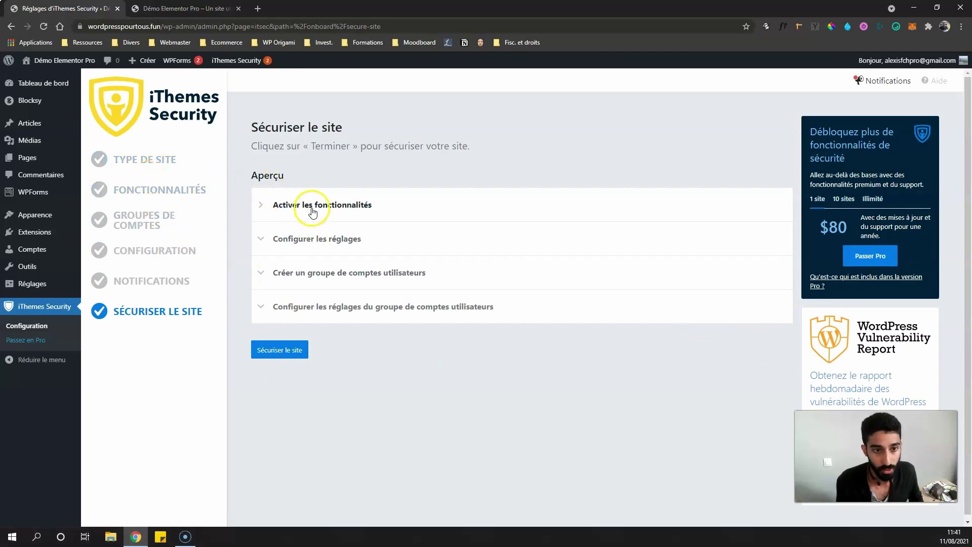
left_click(284, 240)
left_click(284, 242)
left_click(273, 352)
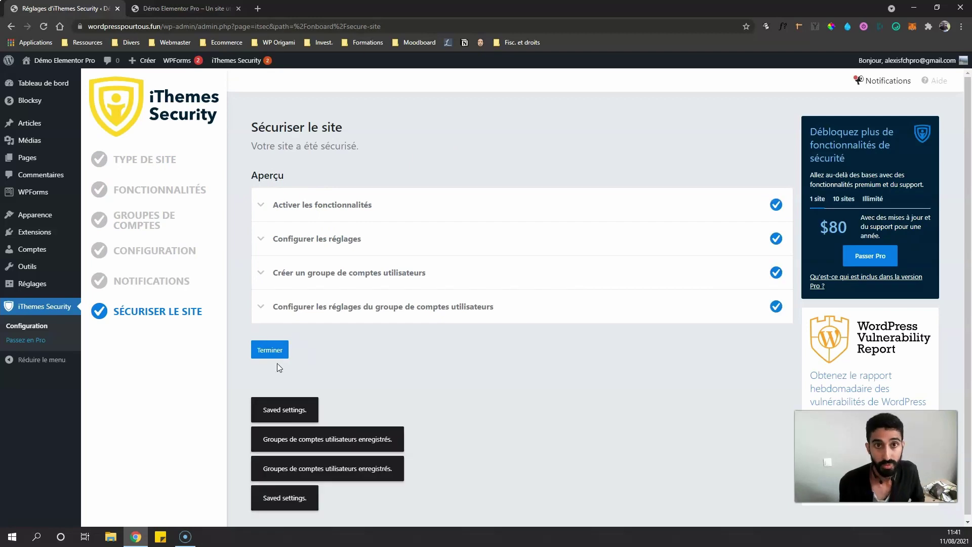
Finish the security setup wizard and reload the page
left_click(270, 350)
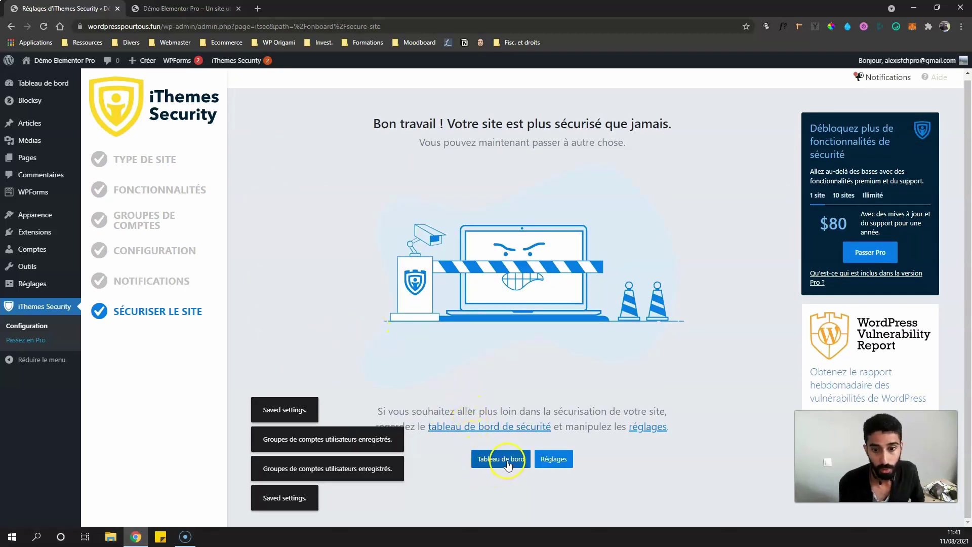
left_click(43, 26)
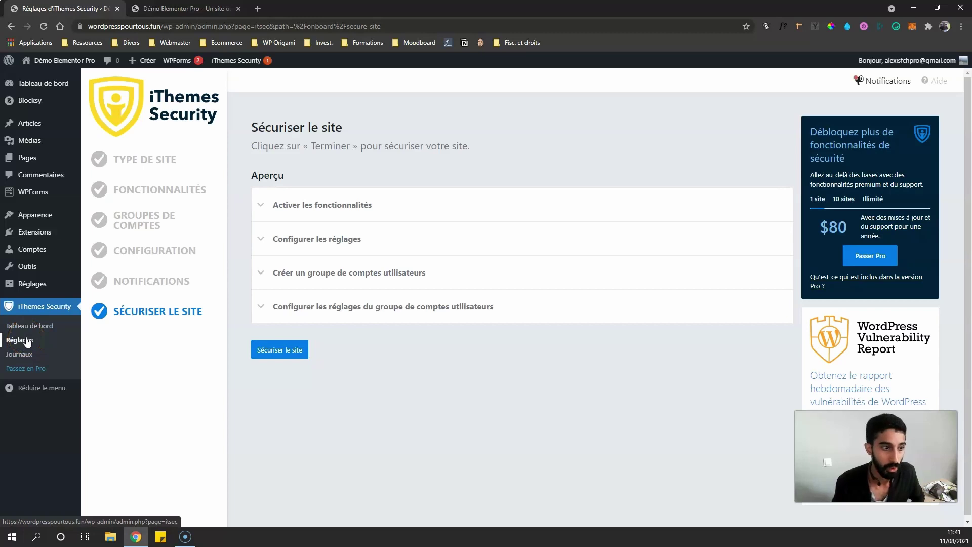
Look over the iThemes Security dashboard cards and open the plugin's settings
left_click(36, 326)
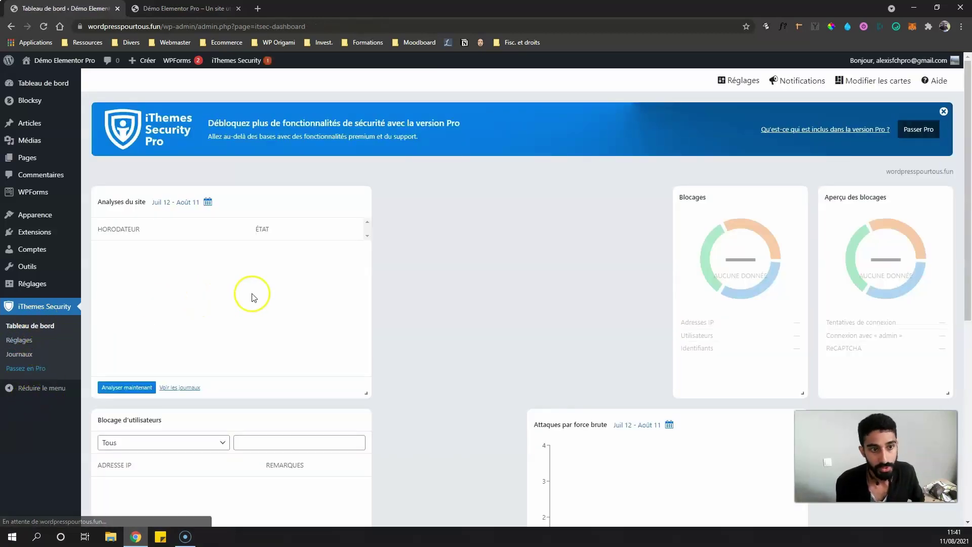
scroll(418, 187, "down", 7)
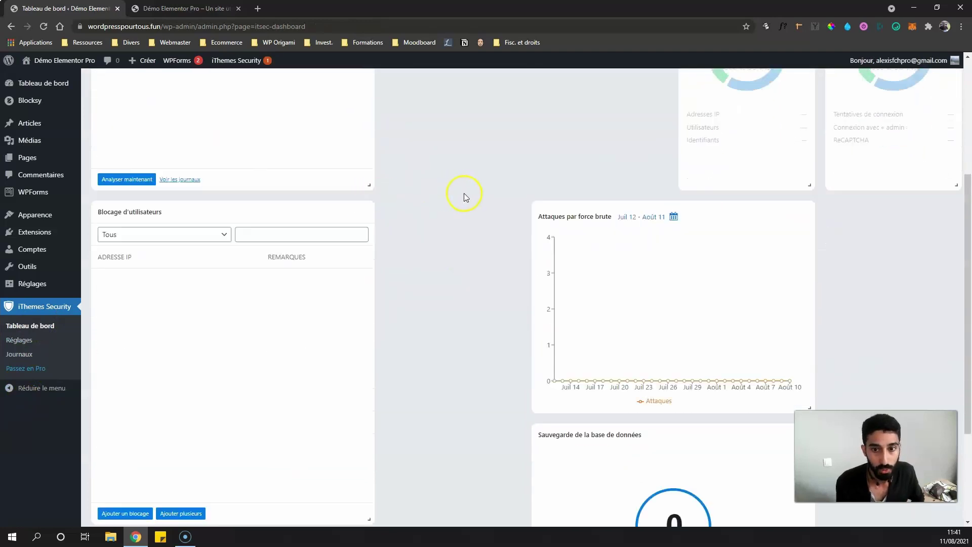
scroll(450, 212, "up", 7)
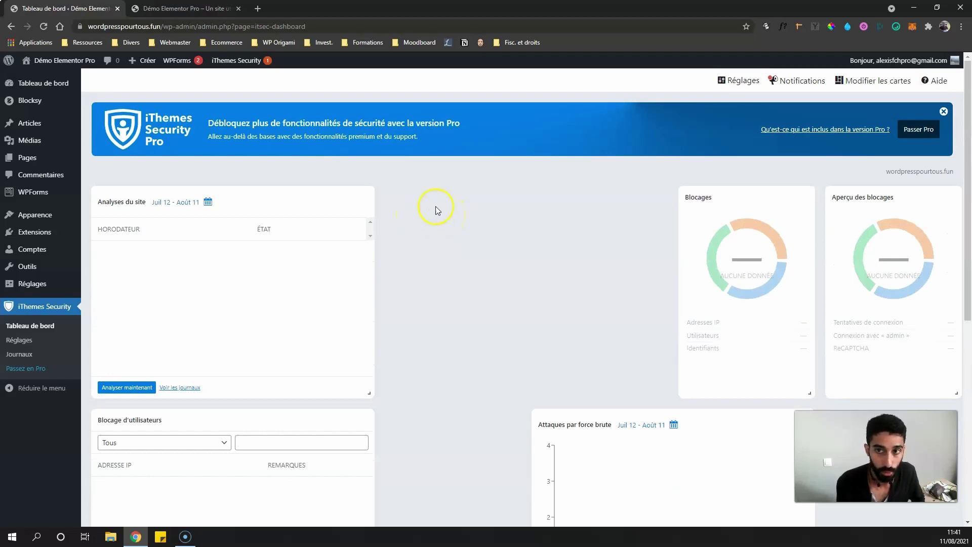
left_click(23, 341)
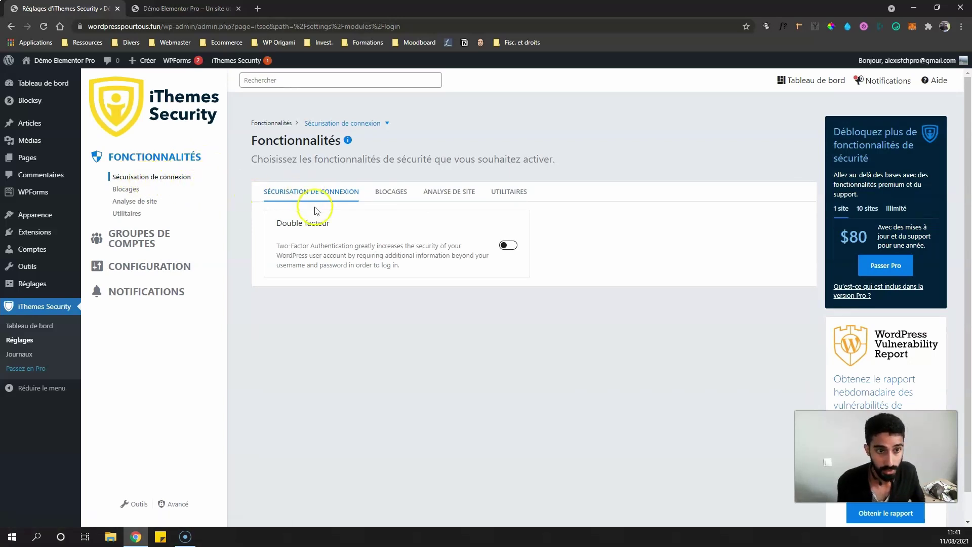
Enable the Double facteur login feature, open its configuration, and examine the authentication methods available to users
left_click(511, 244)
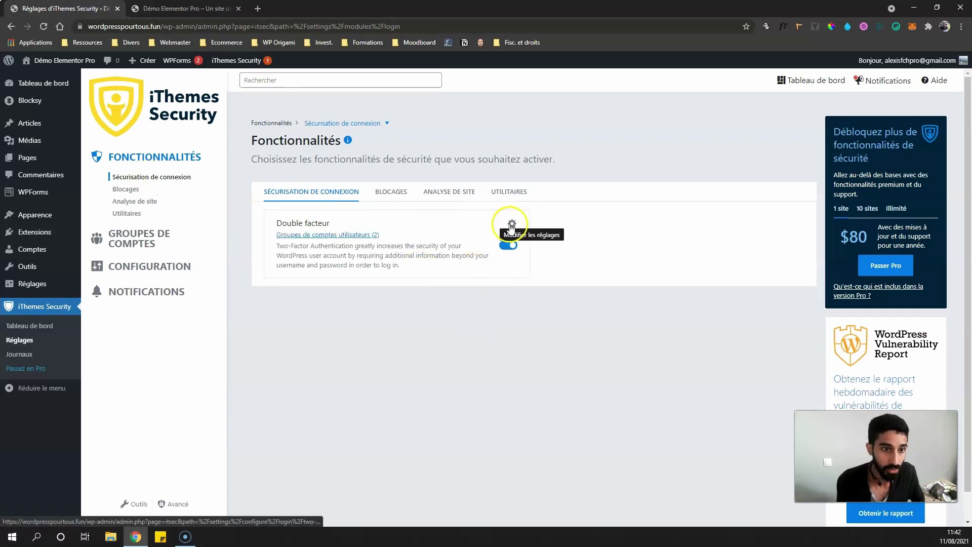
left_click(511, 224)
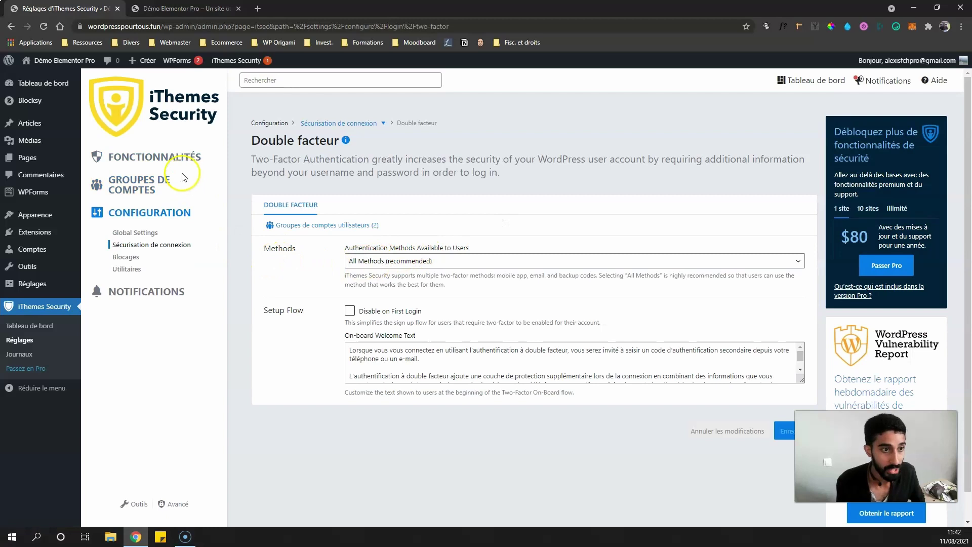
left_click(366, 262)
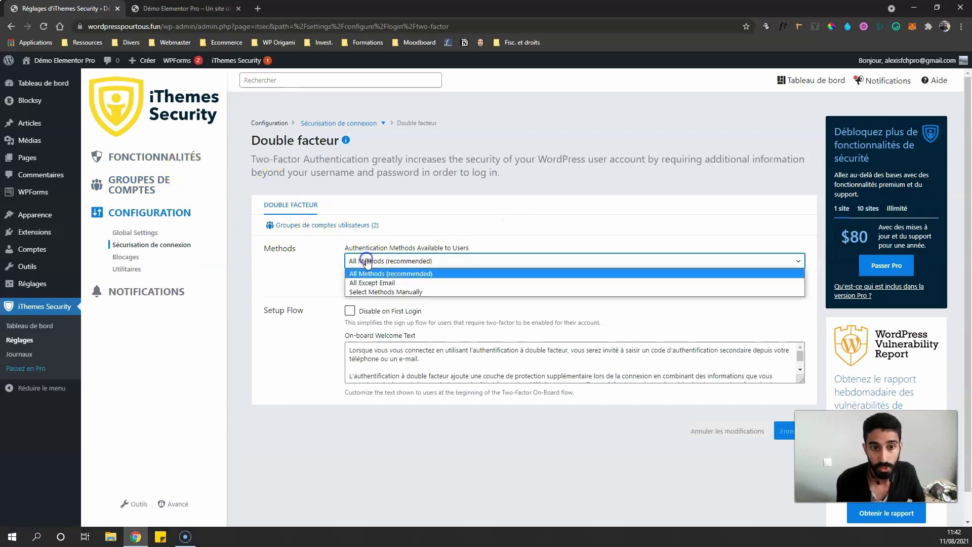
left_click(321, 277)
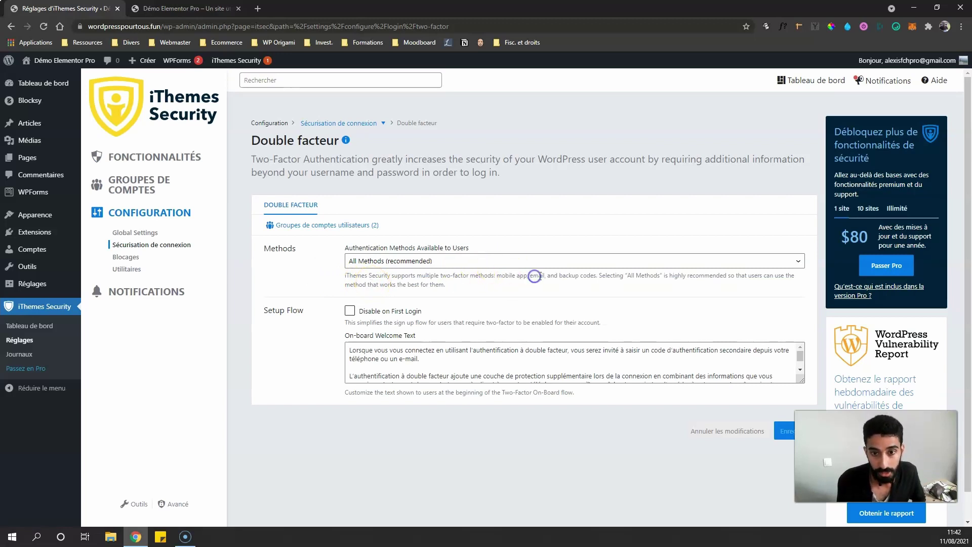
left_click_drag(561, 275, 590, 275)
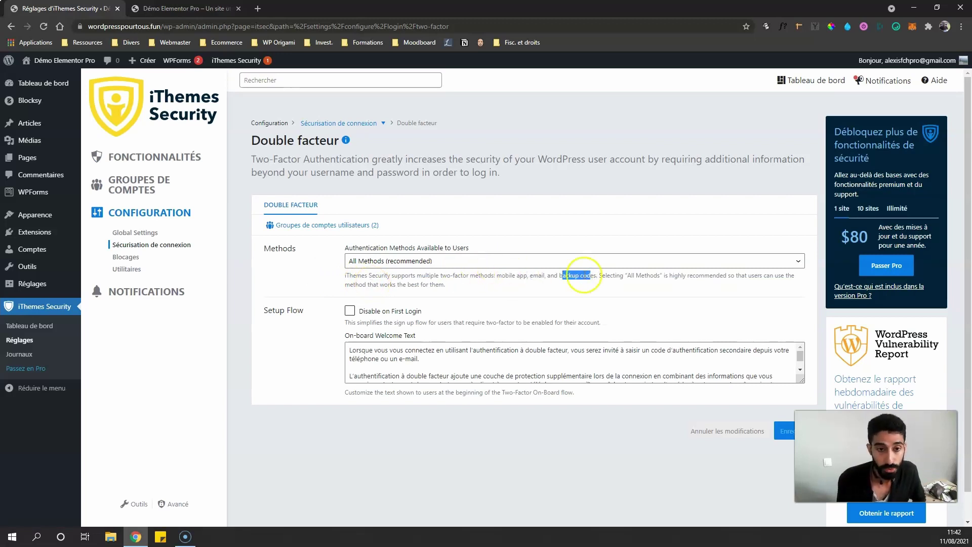
left_click(528, 261)
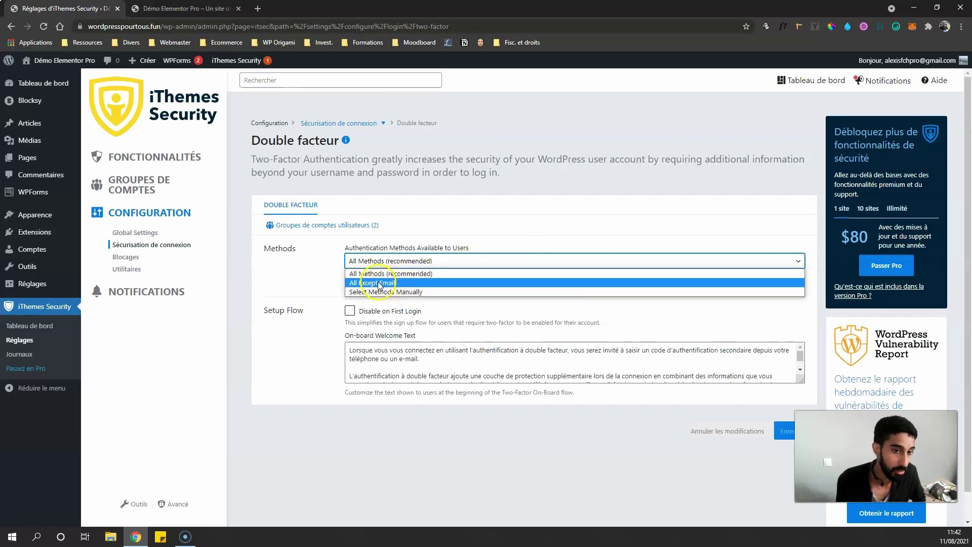
left_click(331, 267)
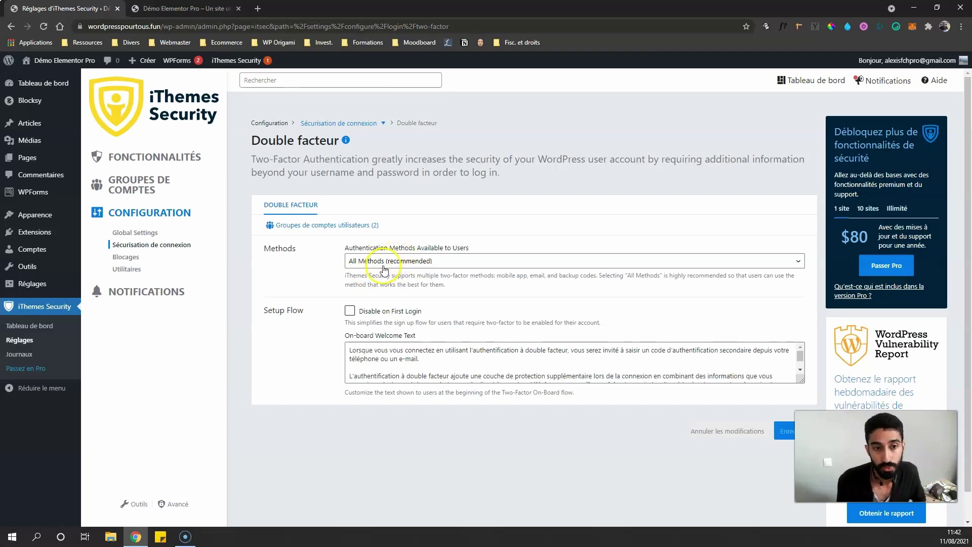
left_click(357, 262)
left_click(311, 273)
left_click_drag(527, 276, 507, 278)
left_click(492, 278)
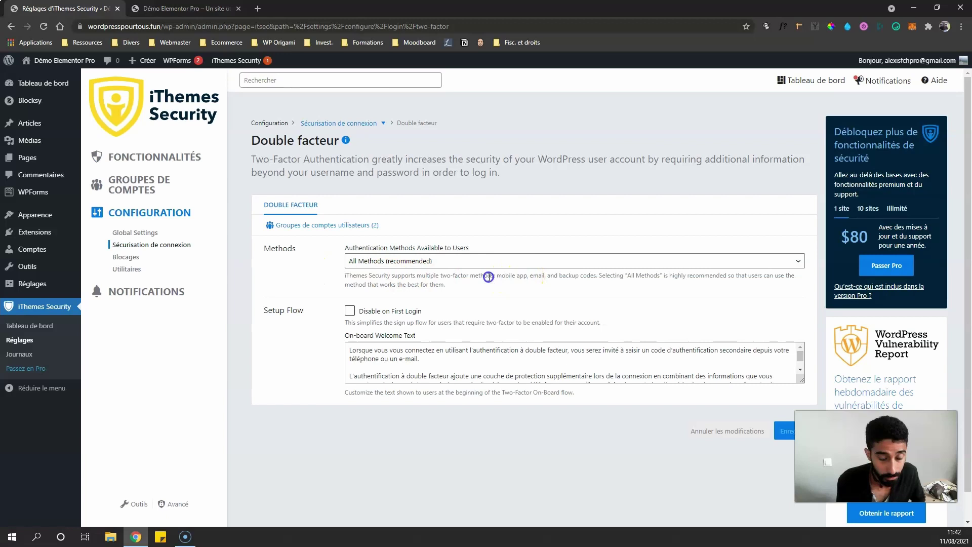
left_click(392, 263)
left_click(325, 264)
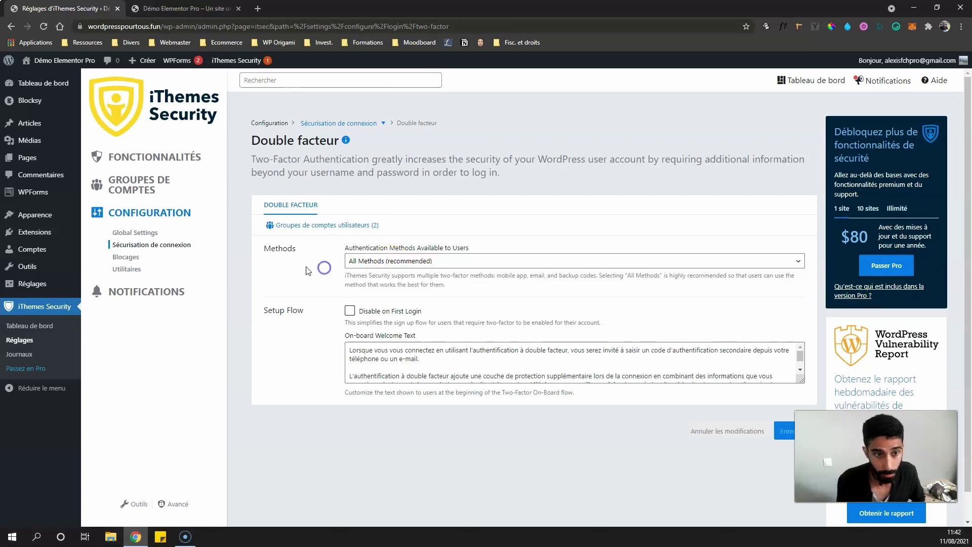
Return to the login security features and turn off Double facteur
left_click(152, 159)
left_click(508, 245)
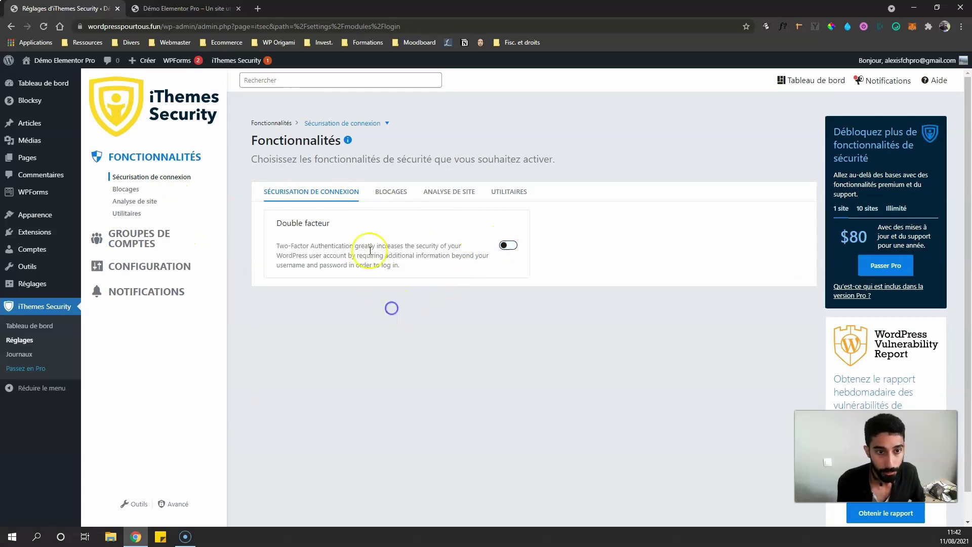
Check the lockout and site analysis features, and turn on Enforce SSL among the utilities
left_click(391, 192)
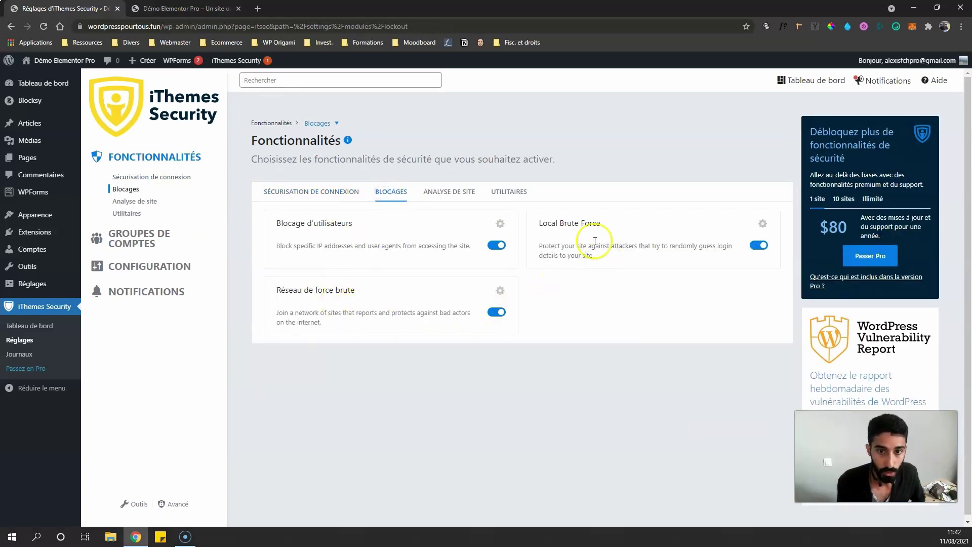
left_click(434, 194)
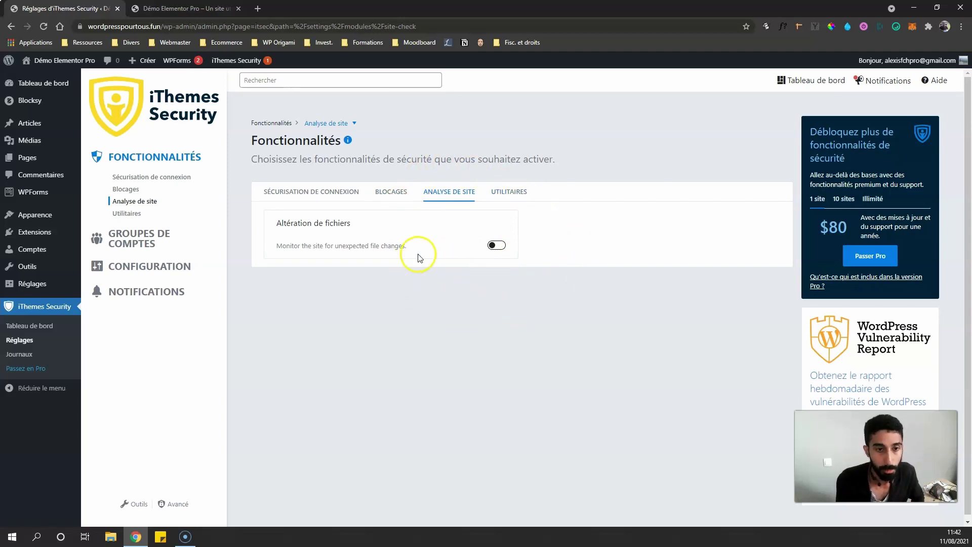
left_click(508, 192)
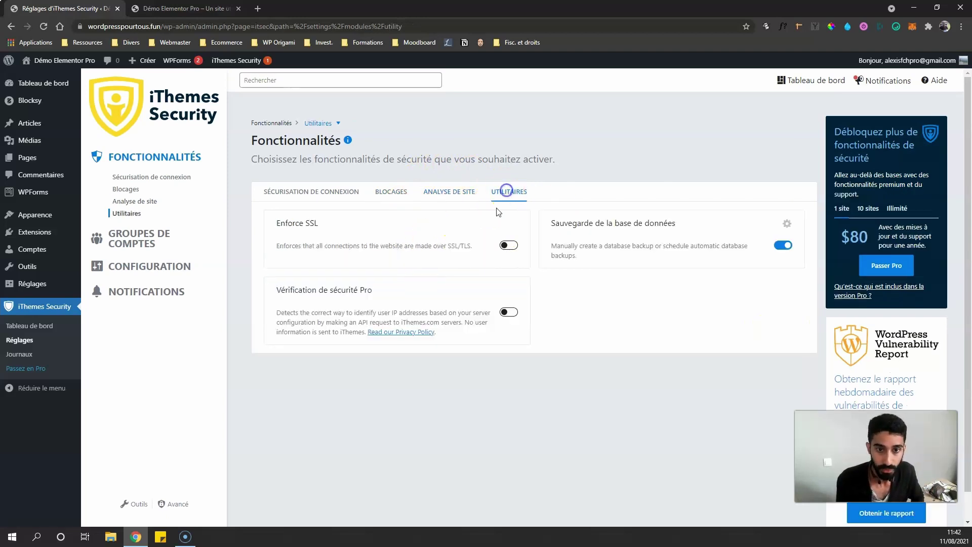
left_click(505, 247)
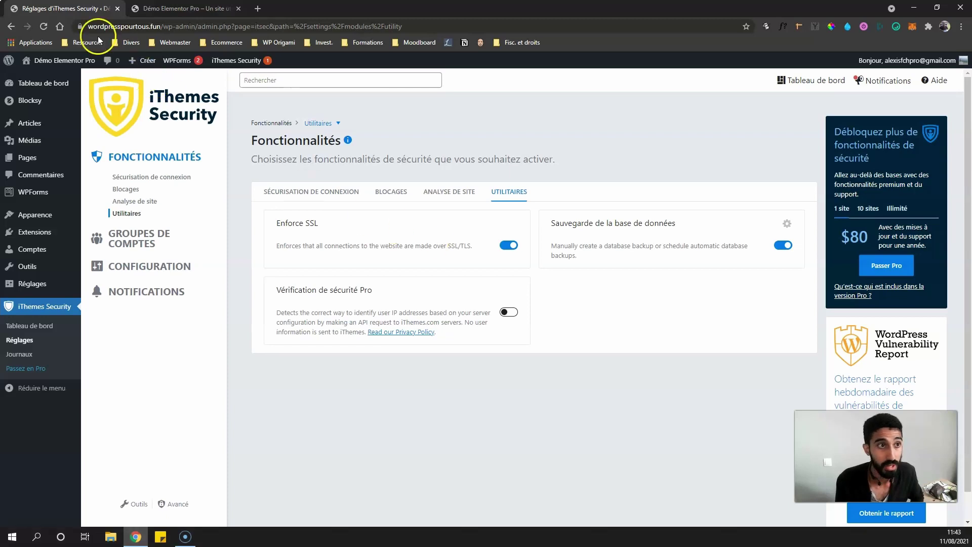
left_click(80, 28)
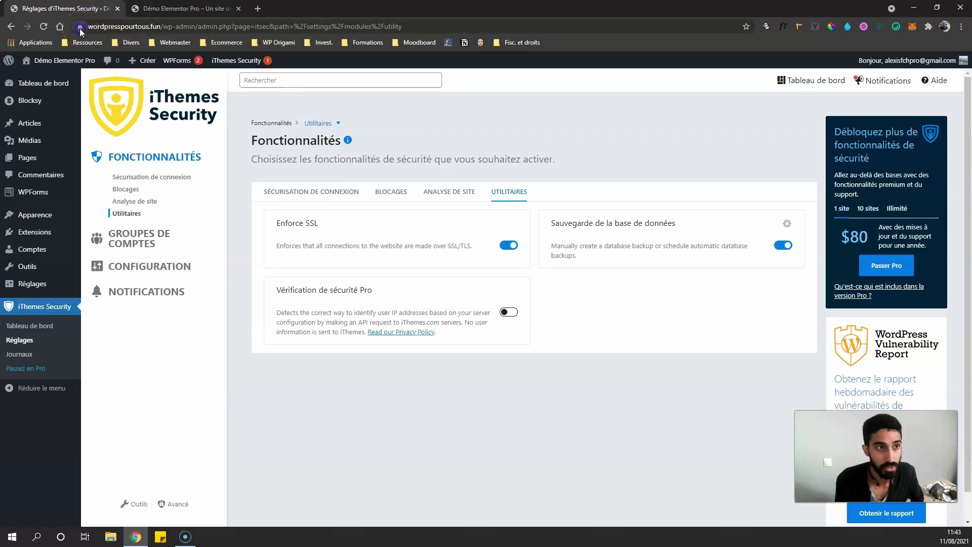
left_click(373, 365)
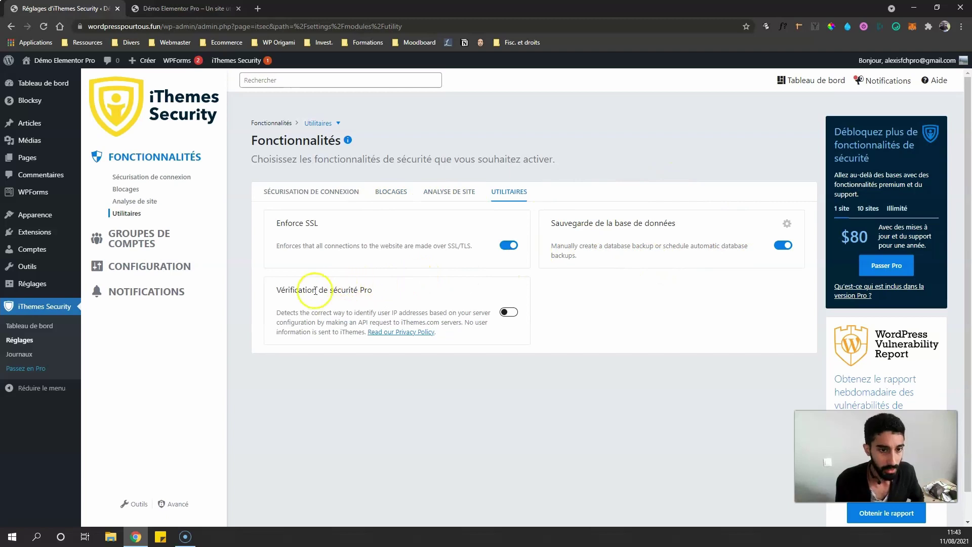
Review the administrators group and the global settings, enable Hide Security Menu in Admin Bar, and save
left_click(140, 245)
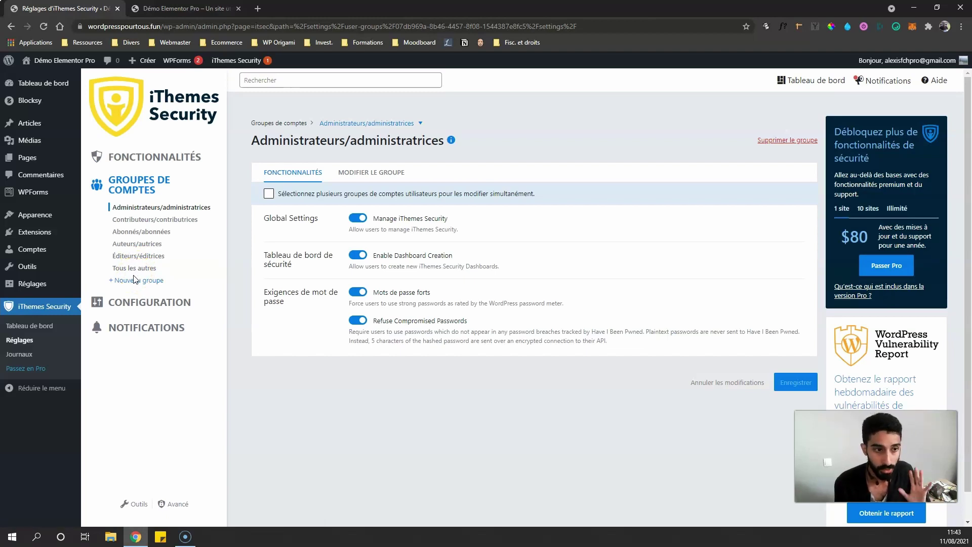
left_click(138, 302)
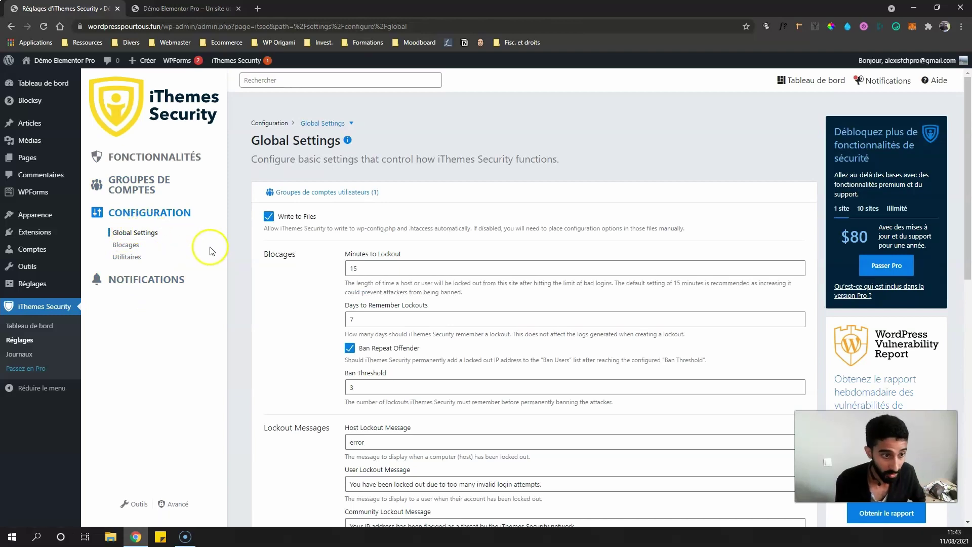
scroll(293, 236, "down", 2)
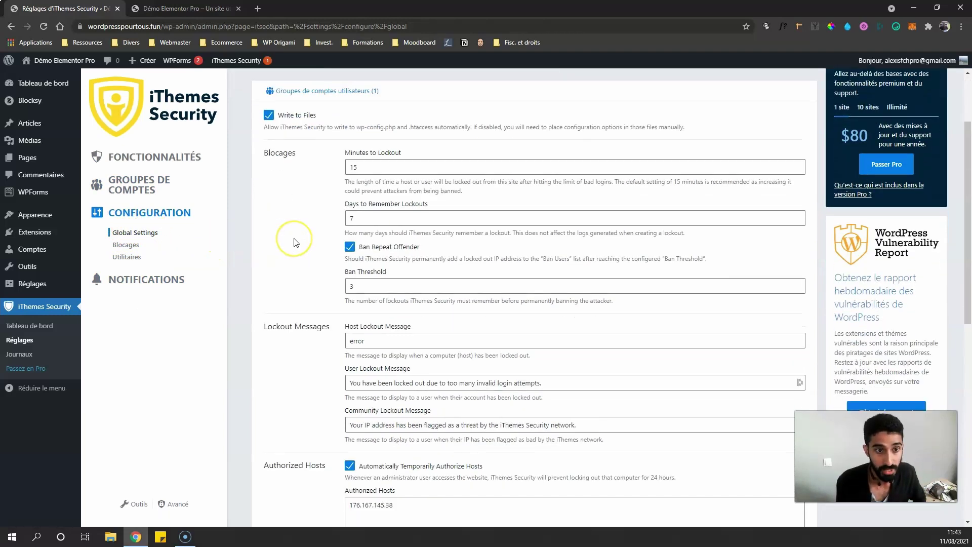
scroll(282, 135, "down", 4)
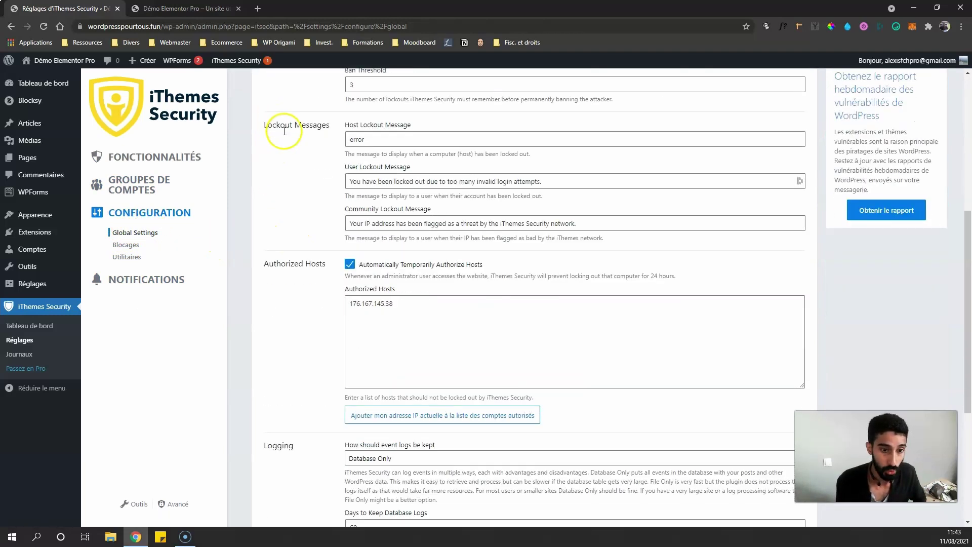
scroll(303, 162, "down", 5)
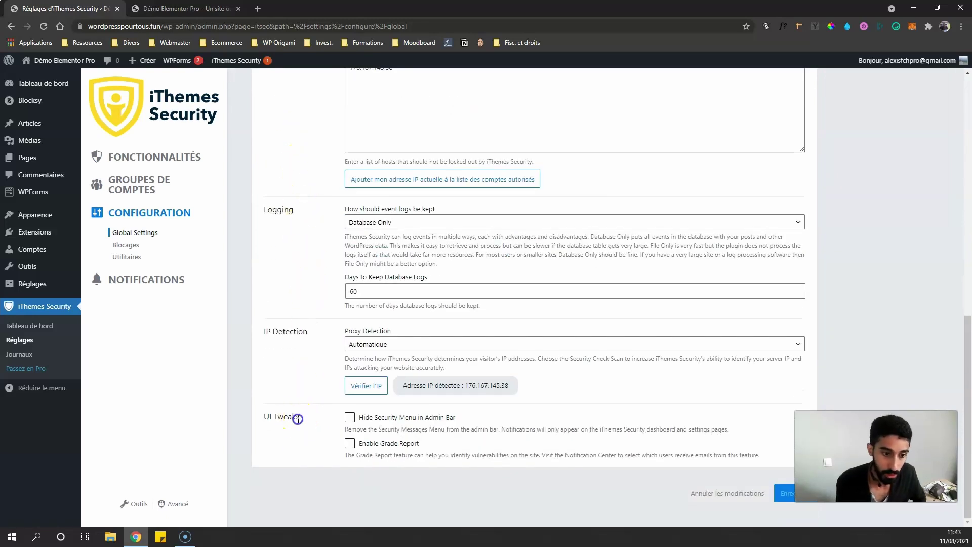
left_click_drag(270, 418, 304, 405)
left_click(311, 405)
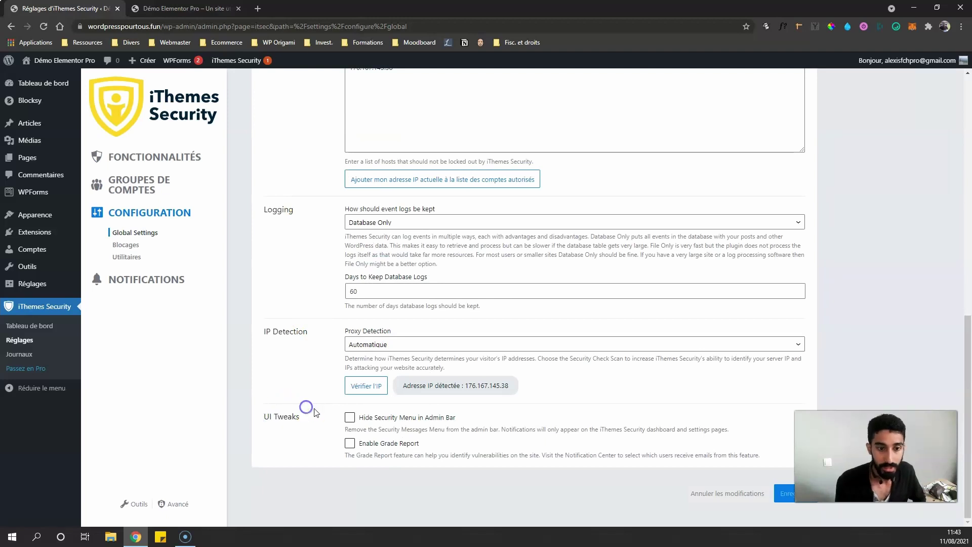
left_click(350, 418)
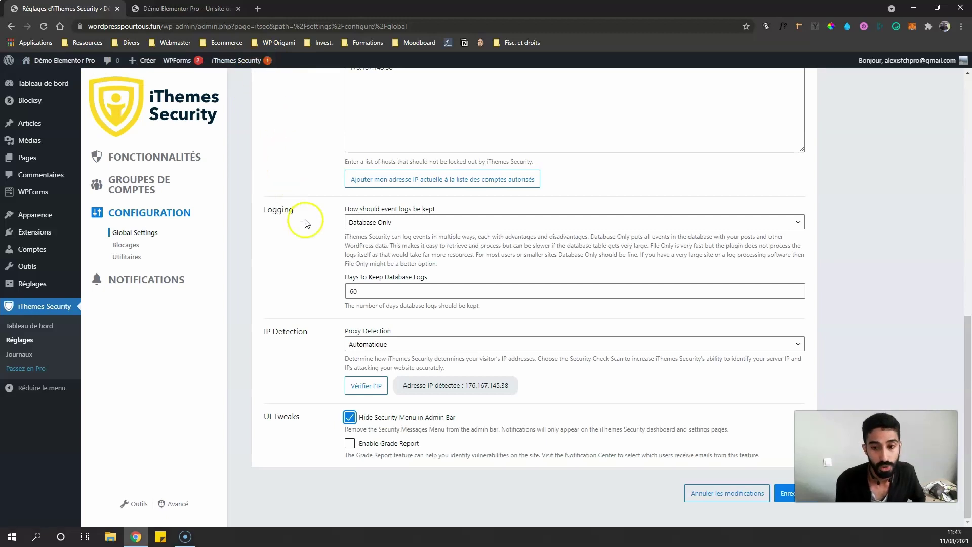
left_click(786, 494)
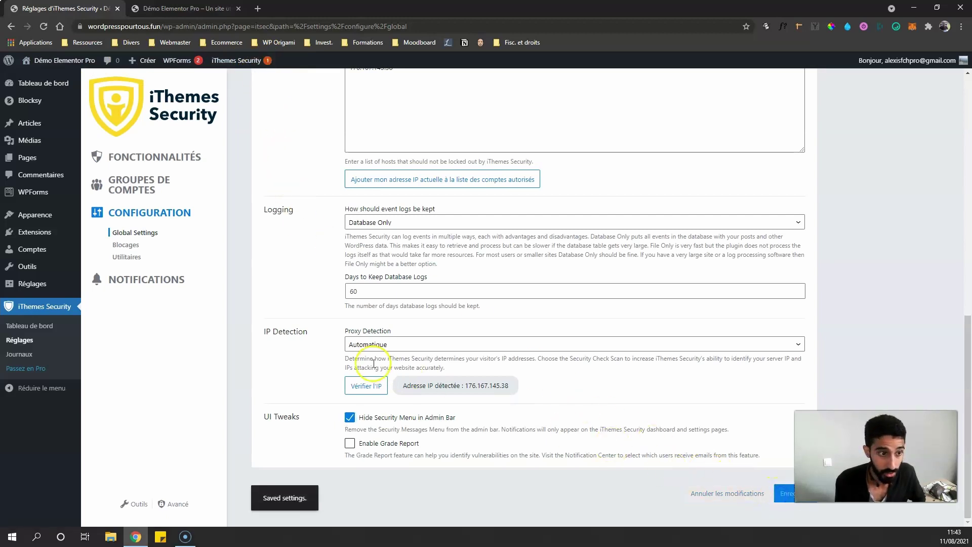
Enable the Default Ban List in the user blocking configuration and save the settings
left_click(125, 245)
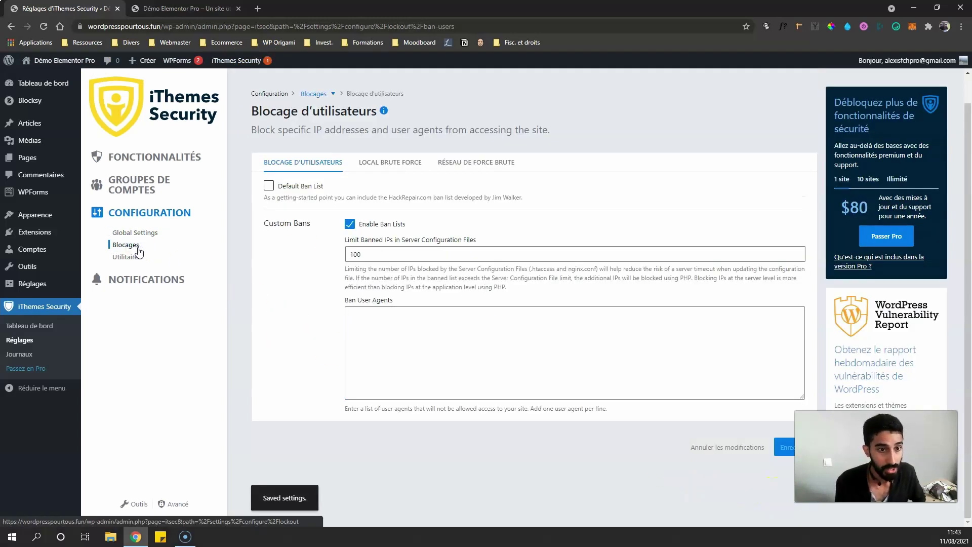
left_click(255, 211)
left_click(268, 187)
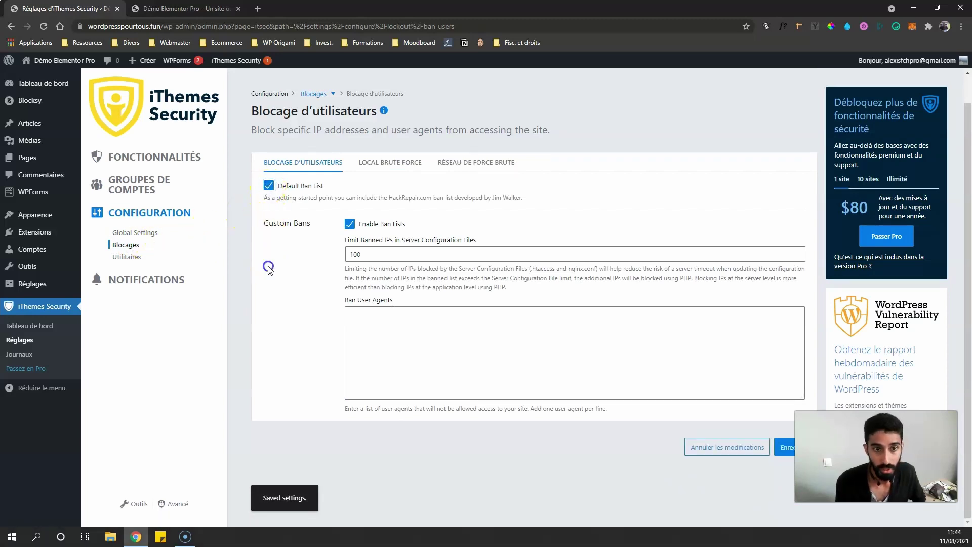
left_click(788, 451)
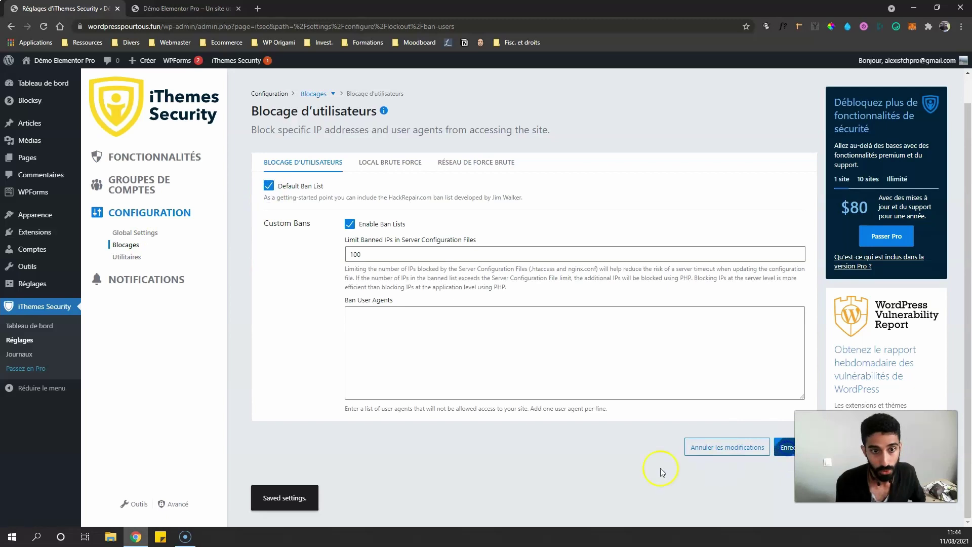
Review the Local Brute Force and Réseau de force brute configuration
left_click(383, 162)
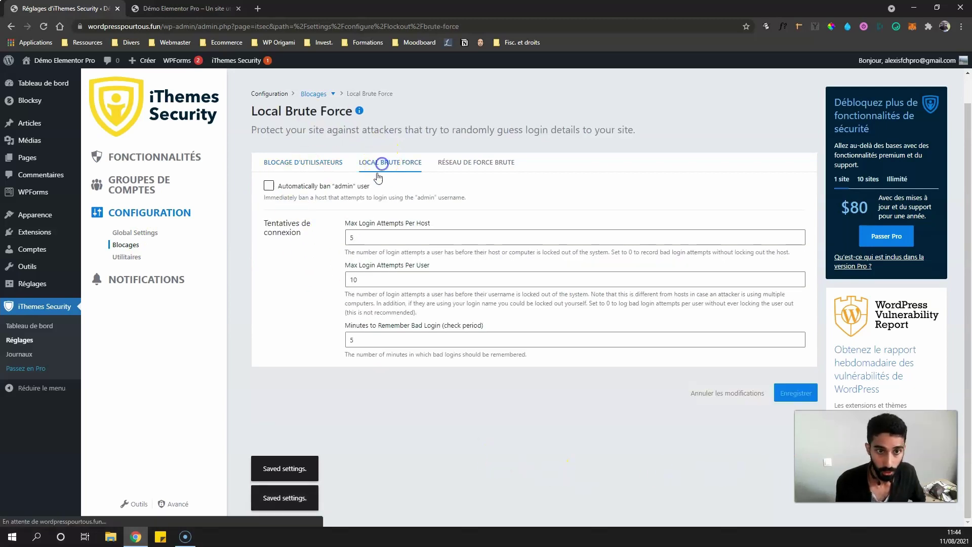
left_click(461, 162)
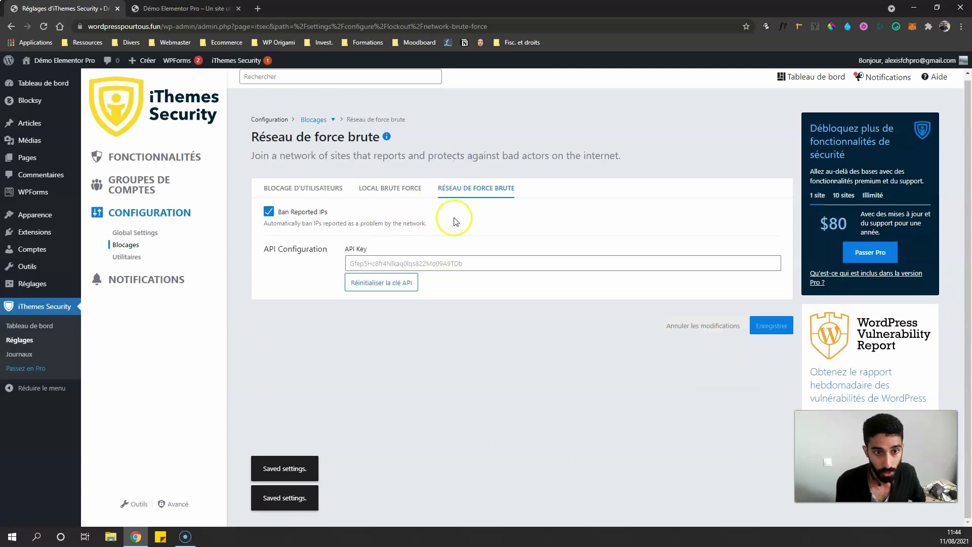
Review the database backup settings under the Utilitaires configuration
left_click(402, 189)
left_click(127, 257)
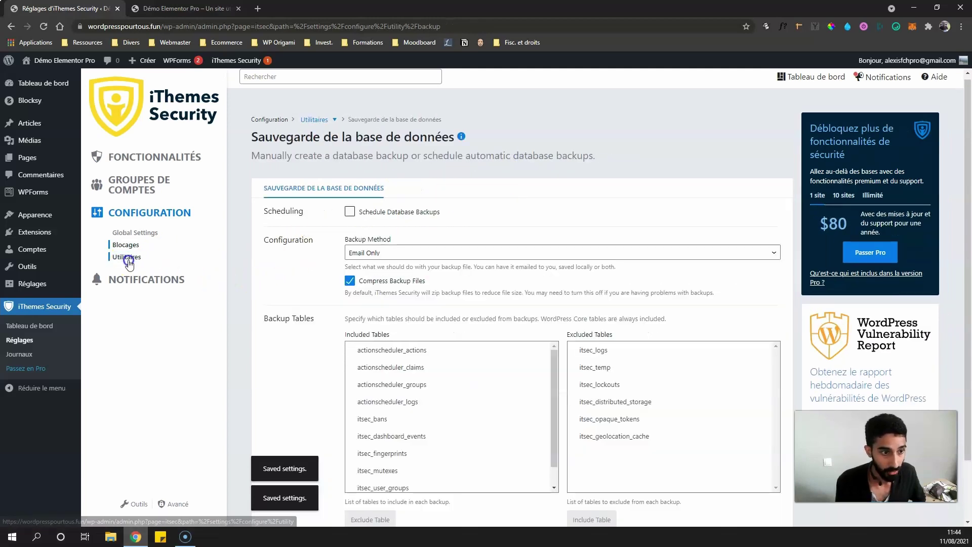
scroll(263, 260, "down", 1)
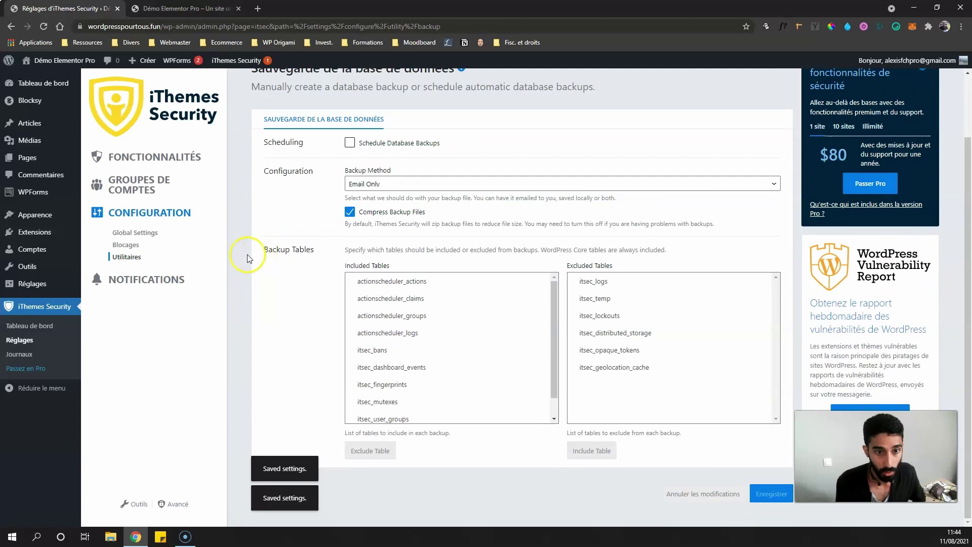
Remove the Administrateur/administratrice accounts from the default notification recipients, try to save all notification settings, and reload the page
left_click(143, 279)
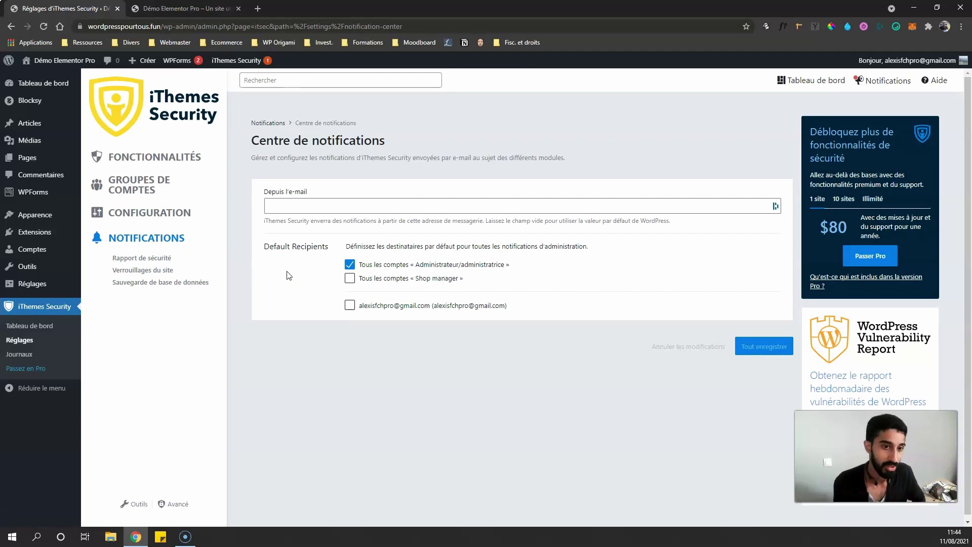
left_click(350, 266)
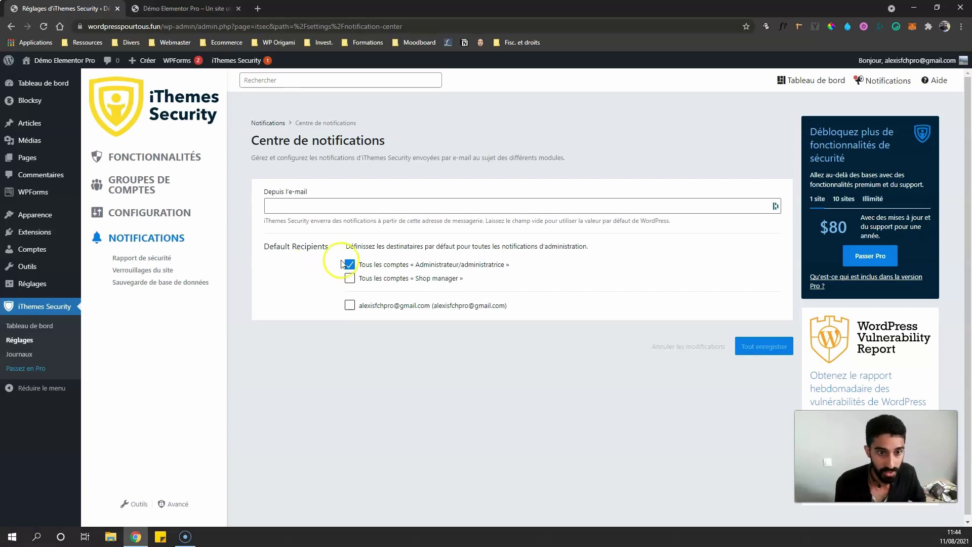
left_click(350, 265)
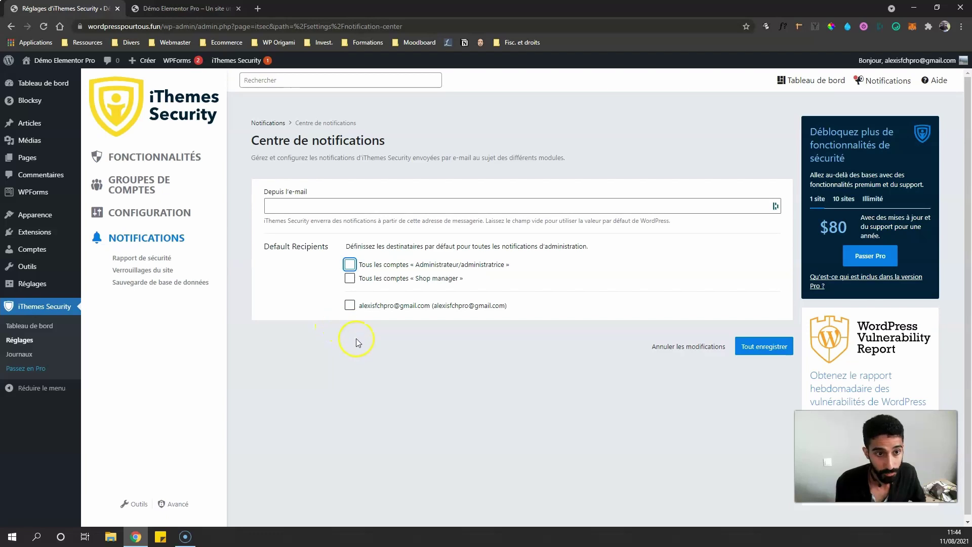
left_click(758, 346)
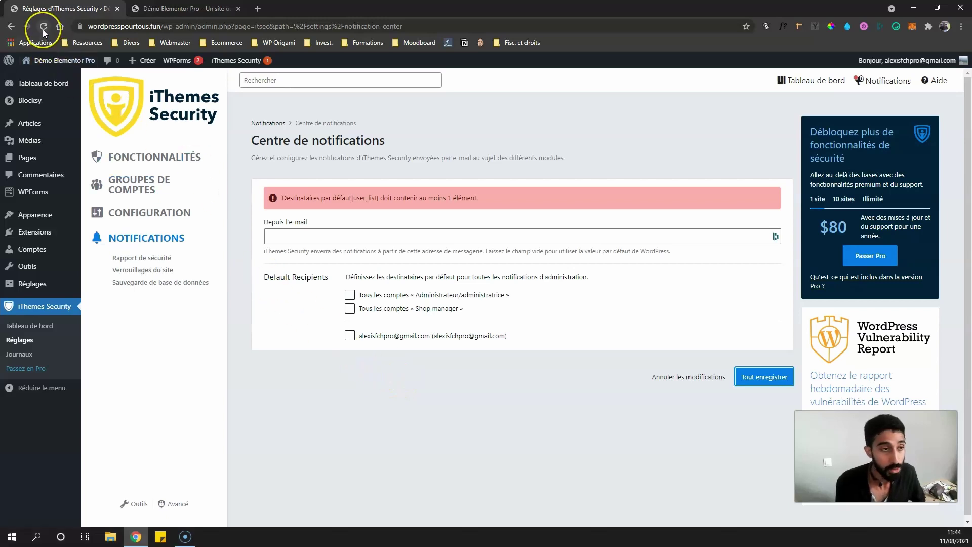
left_click_drag(287, 195, 484, 200)
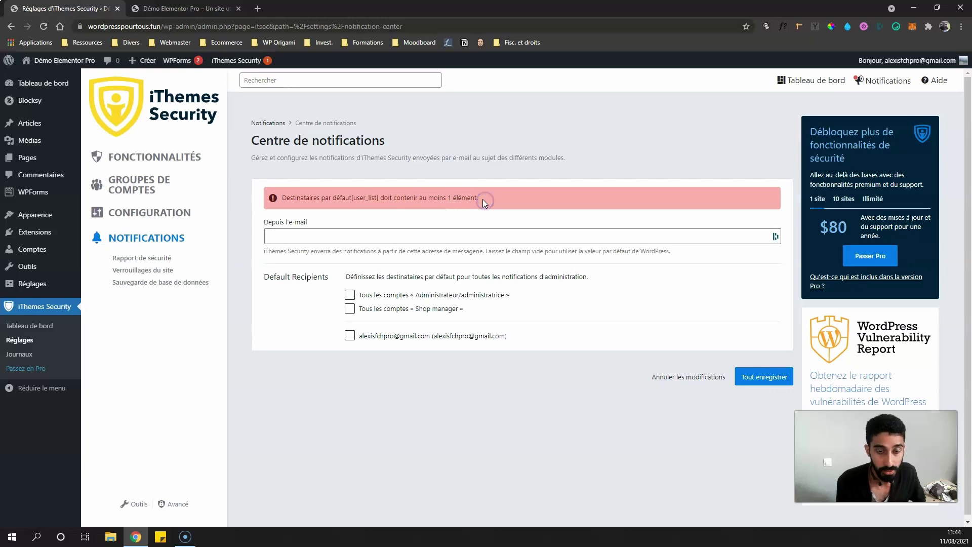
left_click(44, 28)
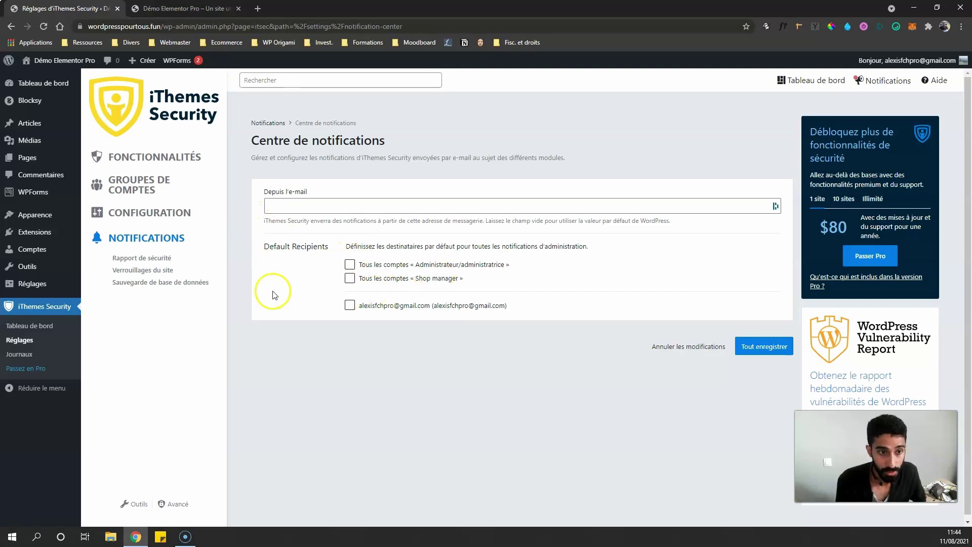
Disable the Verrouillages du site notification and try to save all notification settings
left_click(158, 269)
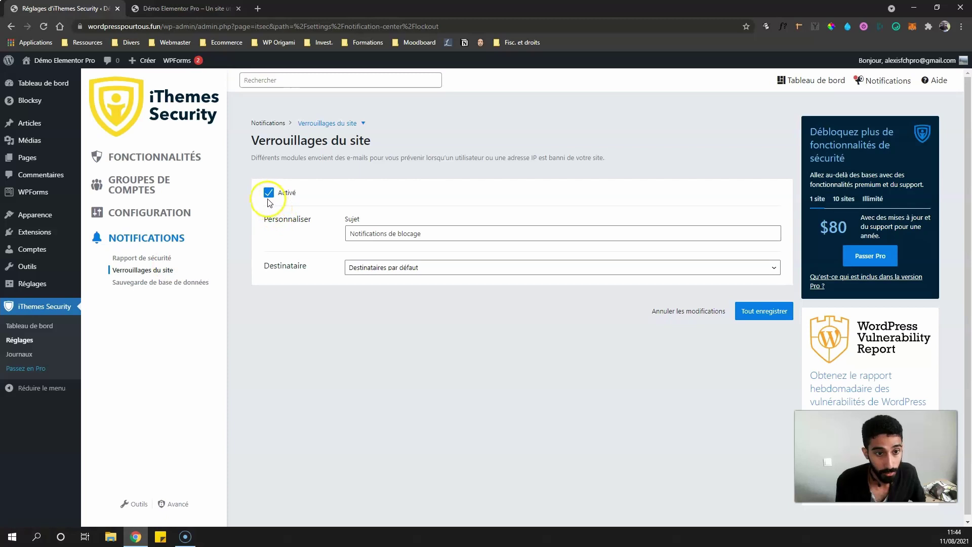
left_click(268, 193)
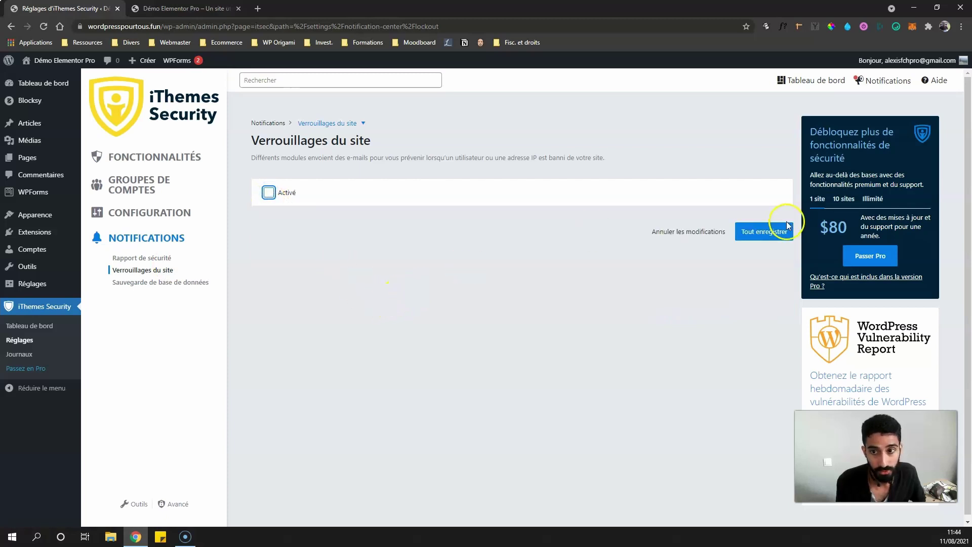
left_click(772, 231)
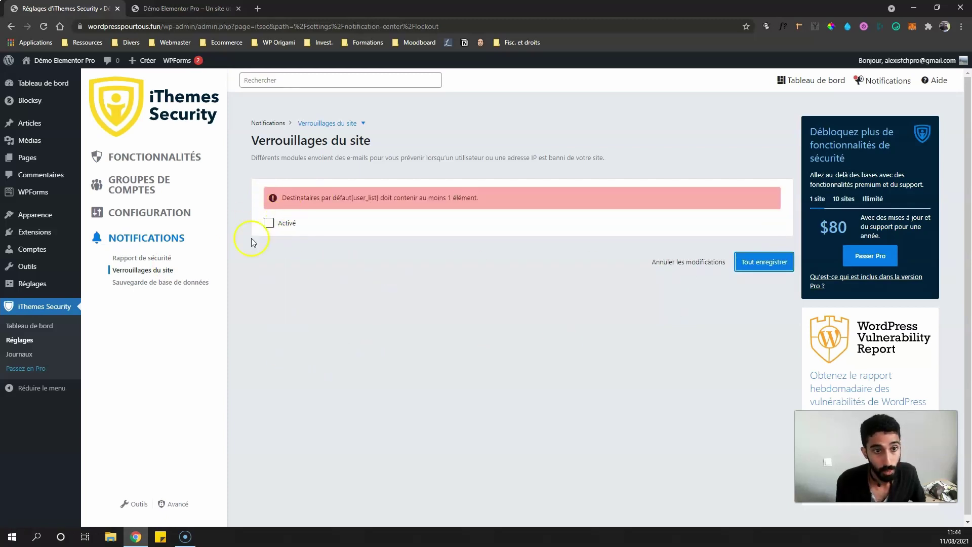
Disable the Rapport de sécurité notification, try to save, reload the page, and check the site lockout and database backup notifications
left_click(162, 257)
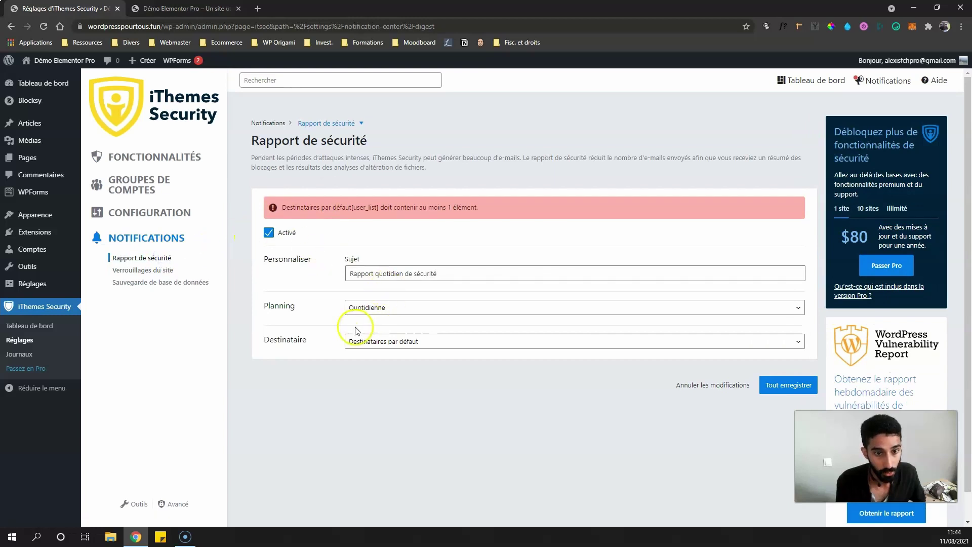
left_click(271, 236)
left_click(784, 281)
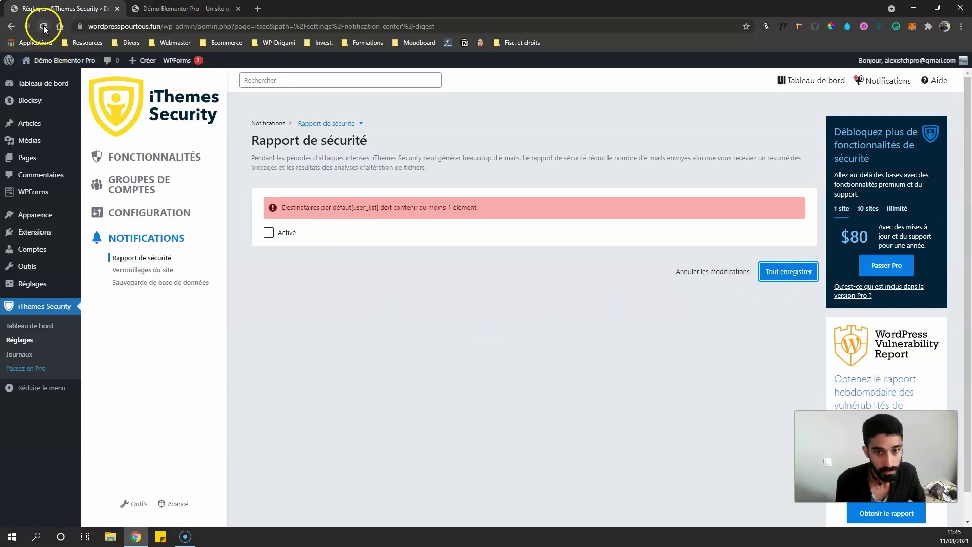
left_click(44, 28)
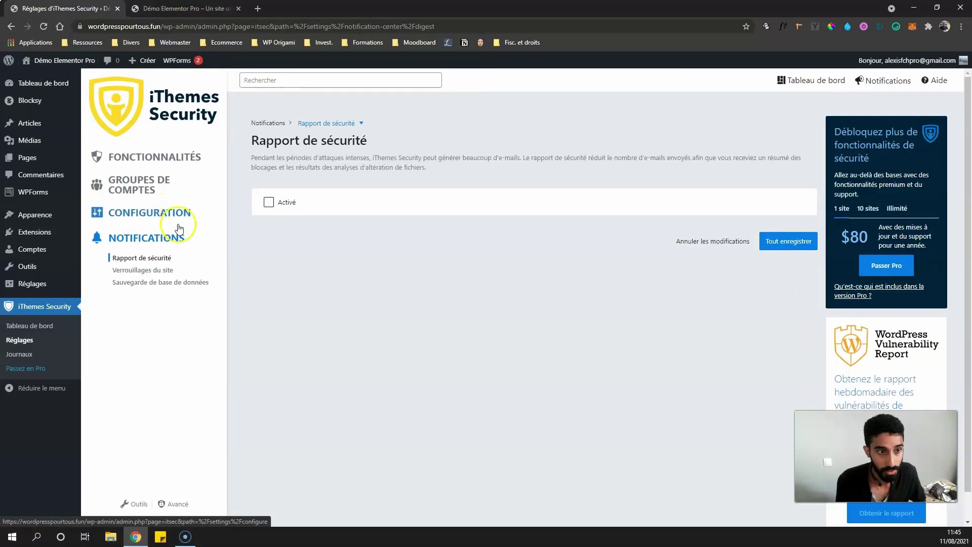
left_click(156, 269)
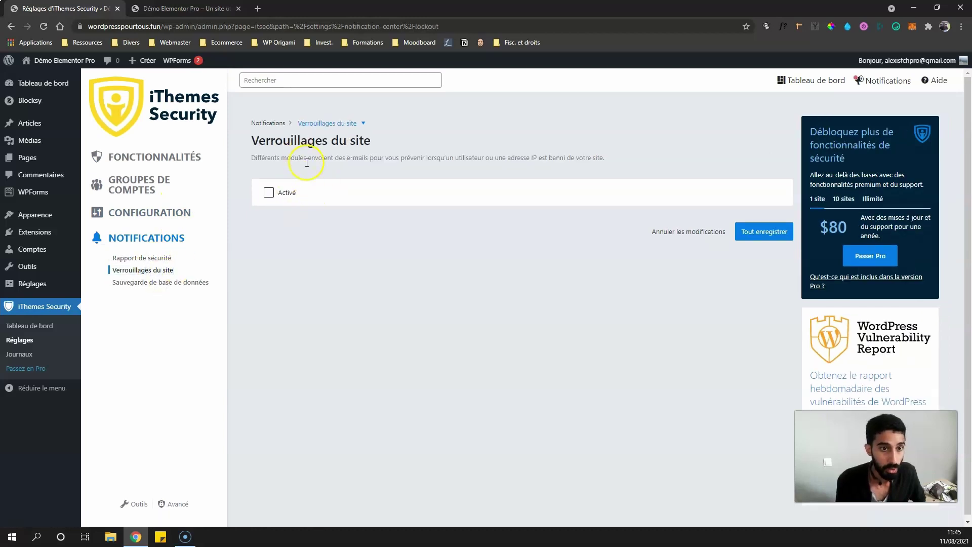
left_click(157, 283)
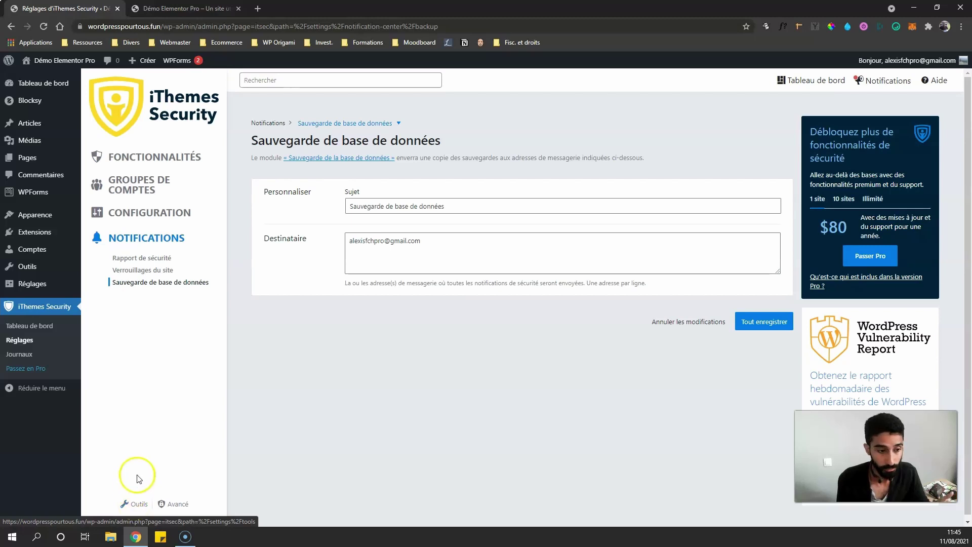
Examine the Change User ID 1, Identify Server IPs and Change WordPress Salts tools on the Outils page
left_click(140, 505)
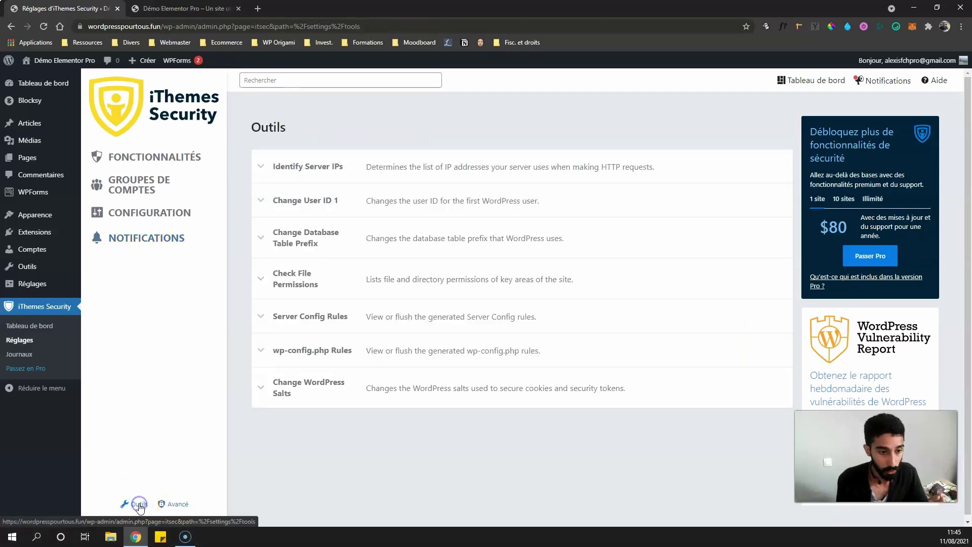
left_click(284, 201)
left_click(292, 197)
left_click(292, 167)
left_click(292, 166)
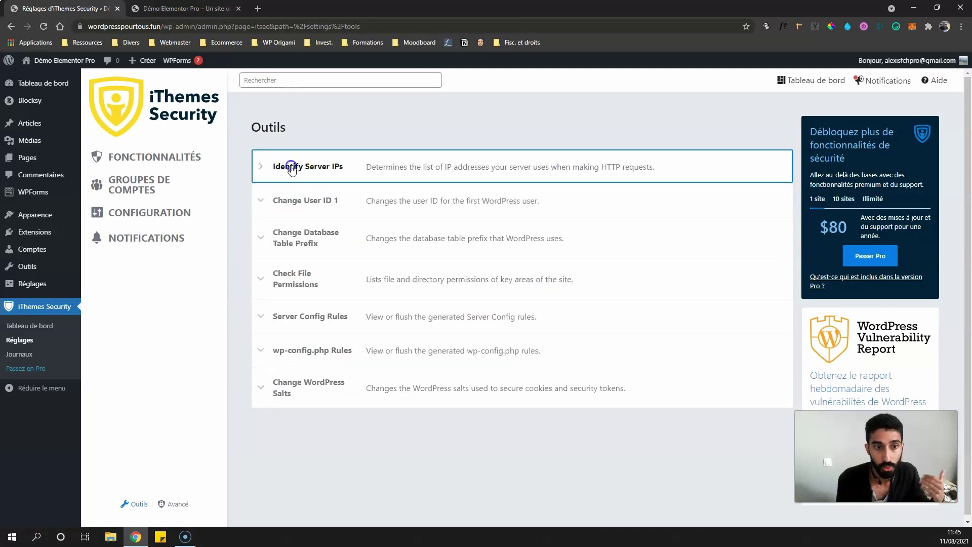
left_click(283, 384)
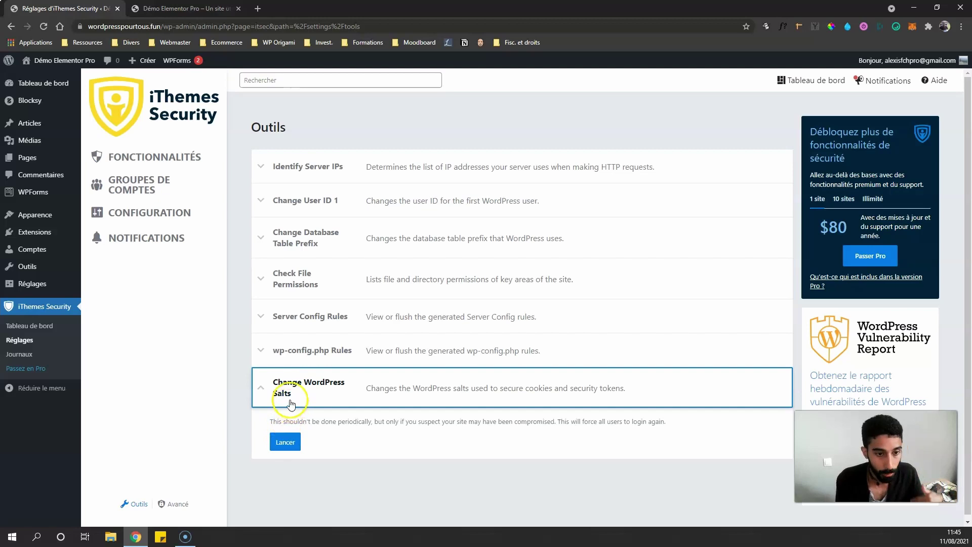
left_click(285, 385)
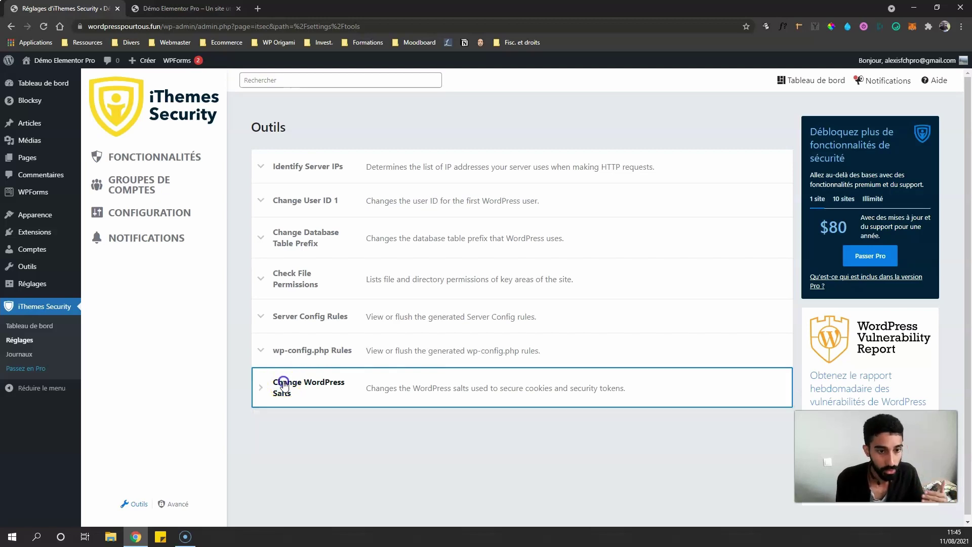
Examine the Server Config Rules, wp-config.php Rules, Check File Permissions and Change Database Table Prefix tools
left_click(282, 318)
left_click(281, 318)
left_click(284, 349)
left_click(287, 284)
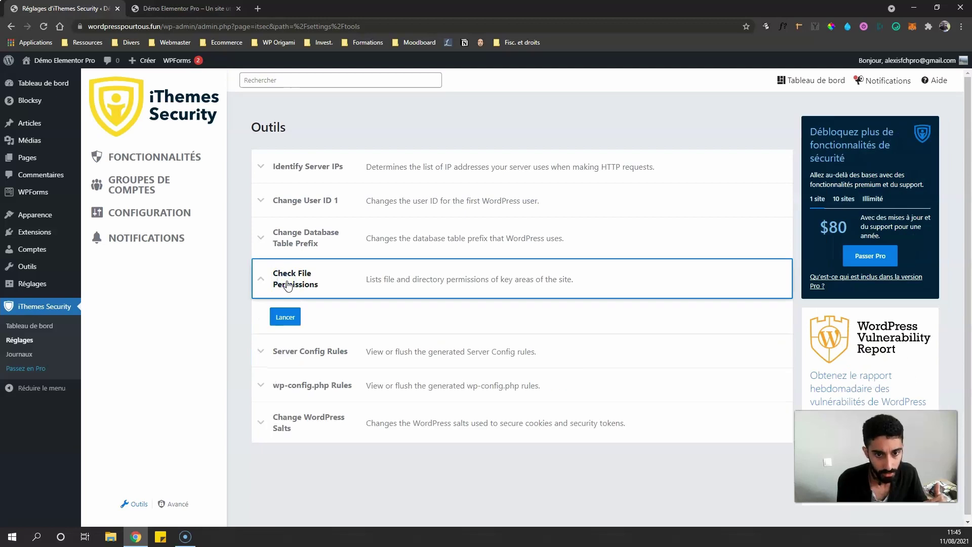
left_click(287, 284)
left_click(283, 238)
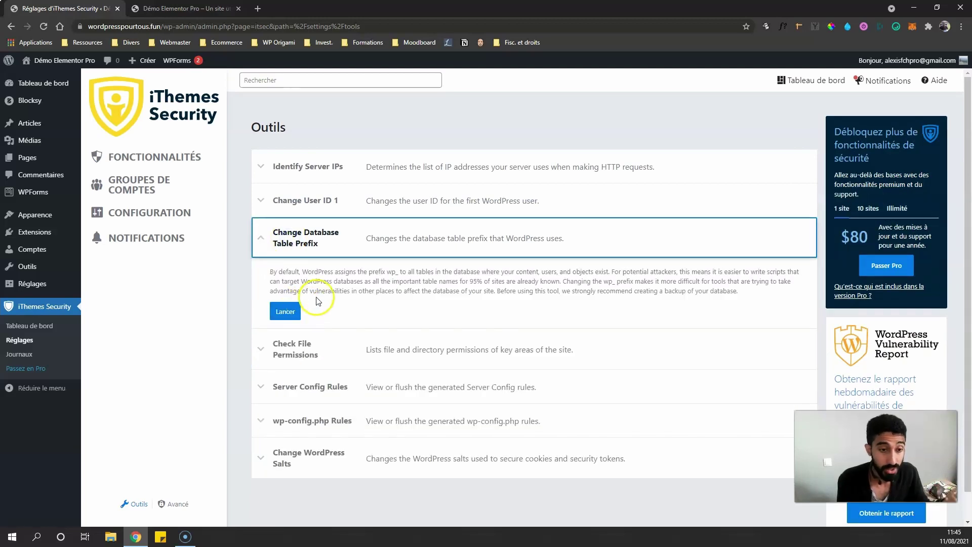
left_click(287, 312)
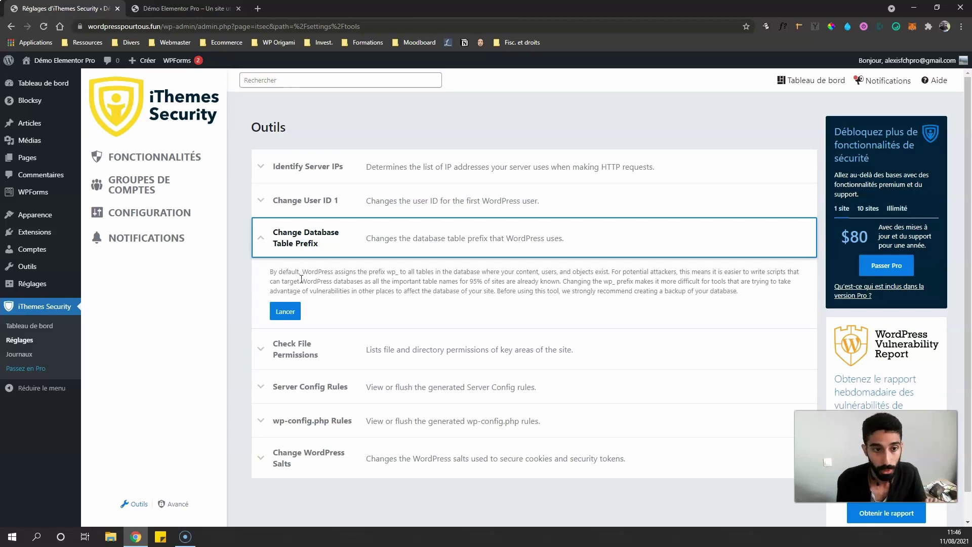
left_click(284, 235)
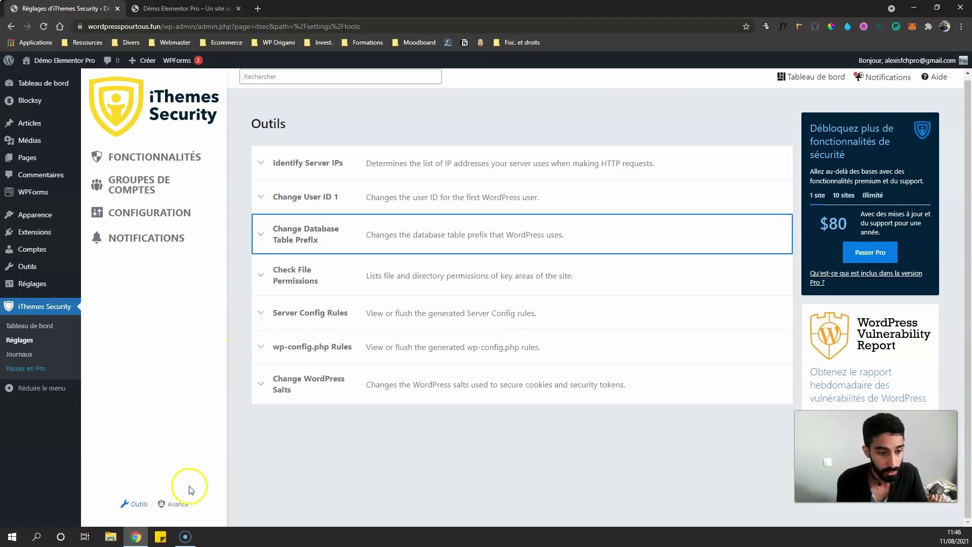
Review the advanced Ajustements système and Ajustements WordPress settings, including the available XML-RPC options
left_click(175, 505)
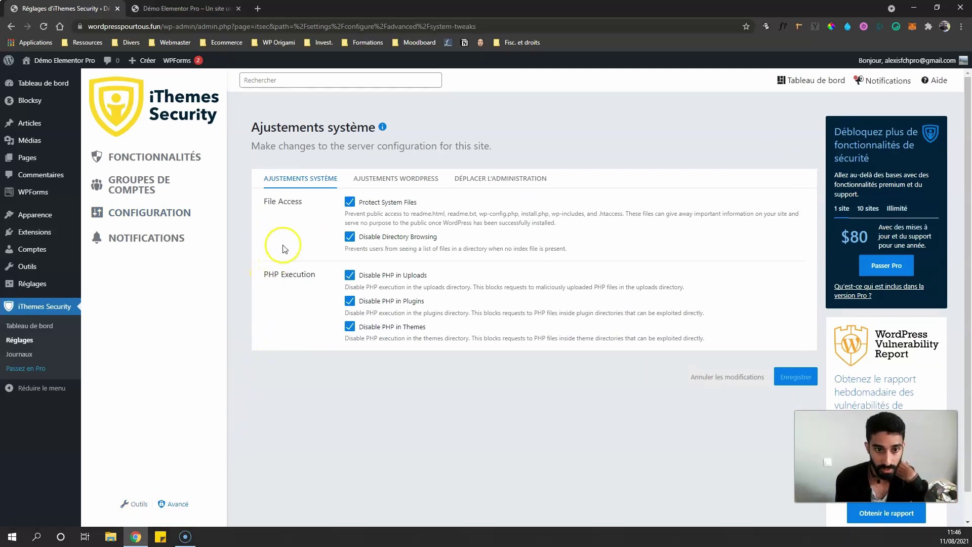
left_click(391, 179)
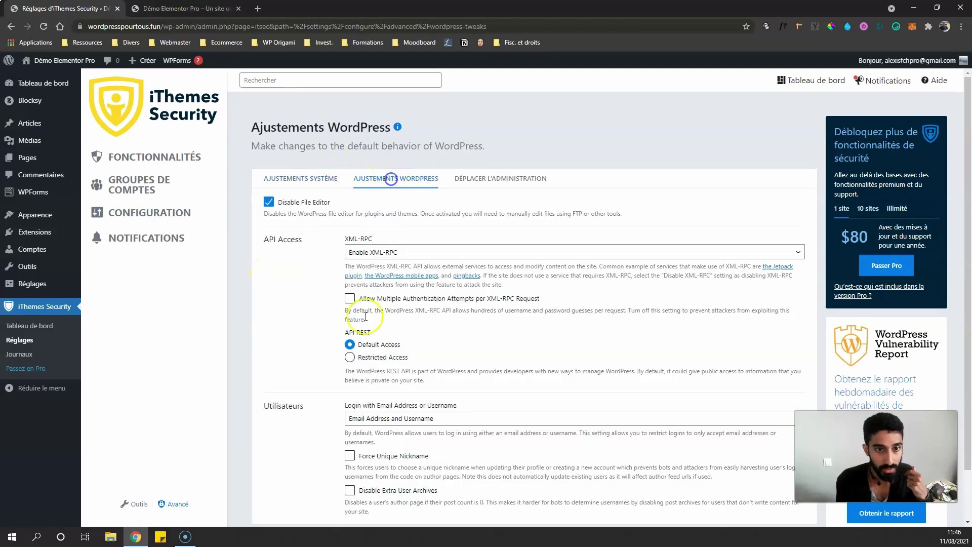
scroll(289, 278, "down", 1)
scroll(293, 275, "up", 1)
left_click(386, 254)
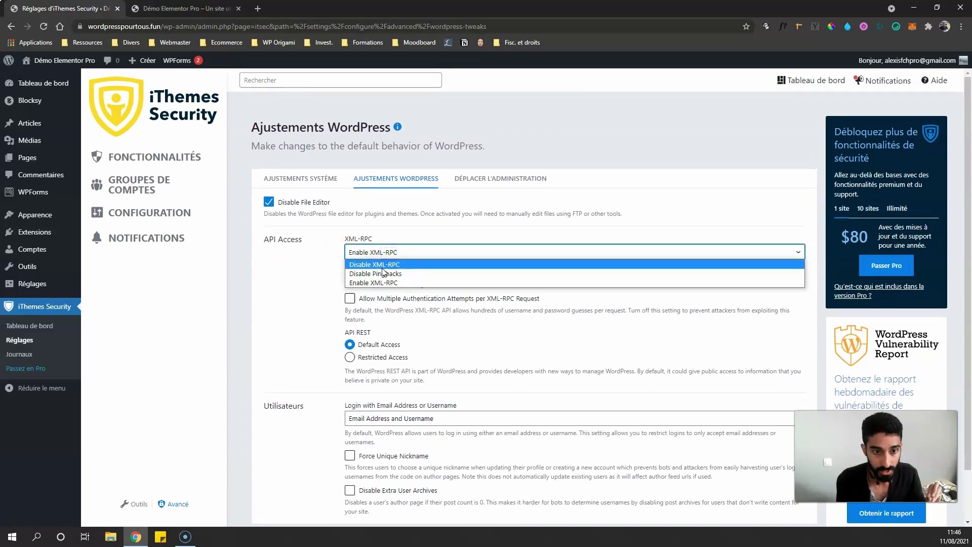
left_click(322, 258)
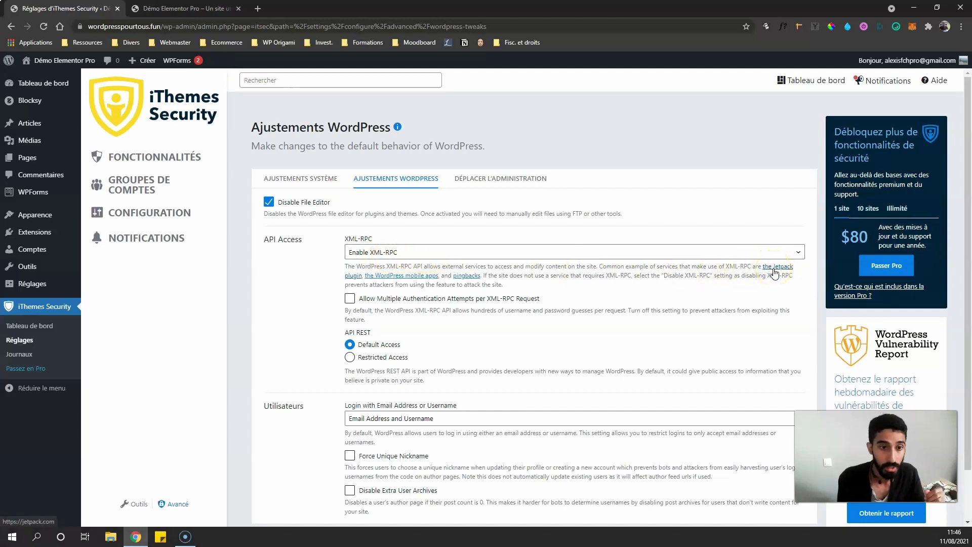
left_click(561, 253)
left_click(565, 236)
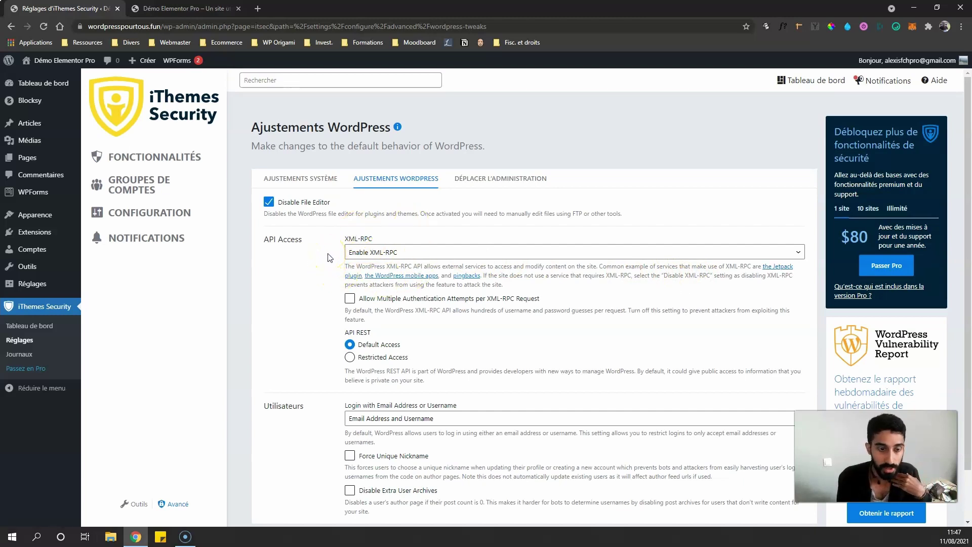
scroll(329, 257, "down", 2)
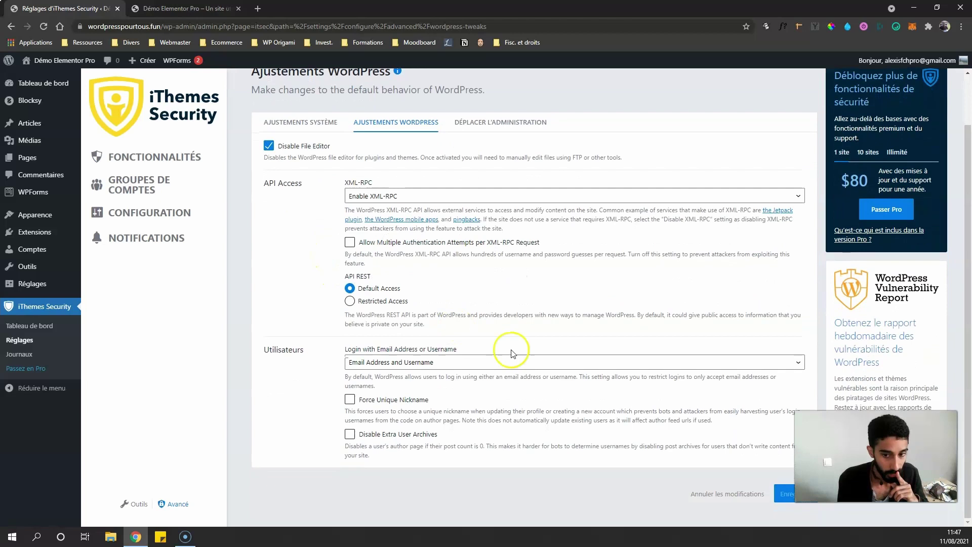
scroll(394, 217, "up", 2)
Enable Déplacer l'administration in the advanced settings and set the login slug to "quelquechose"
left_click(463, 178)
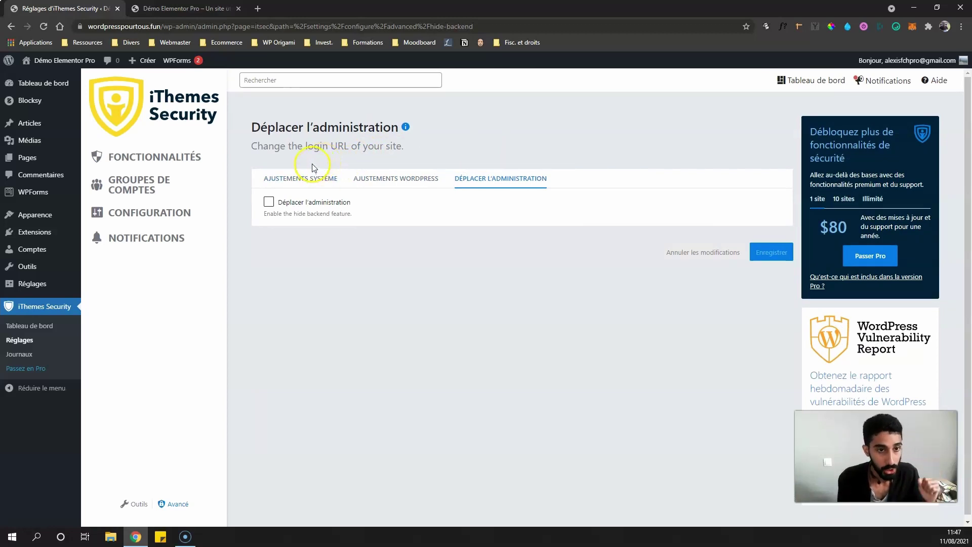
left_click(281, 201)
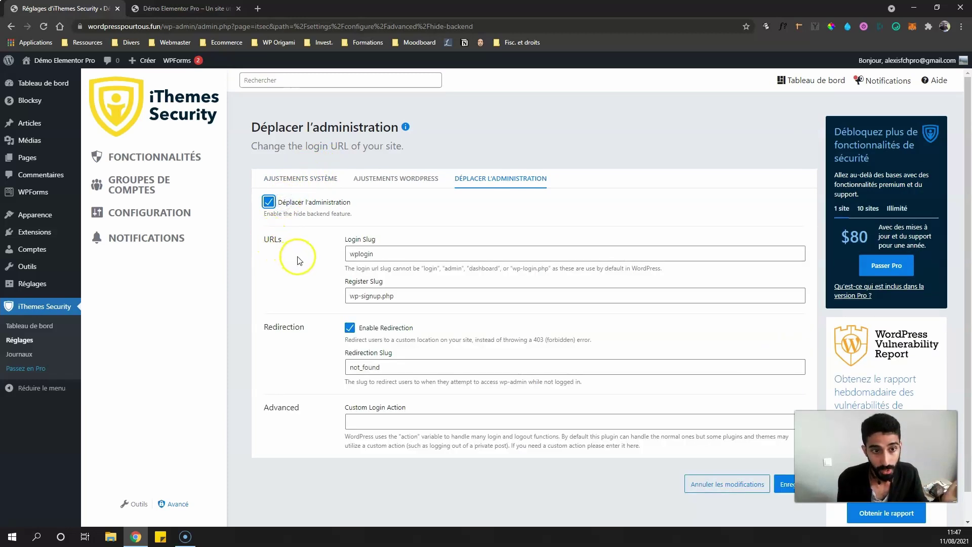
left_click(369, 254)
double_click(369, 254)
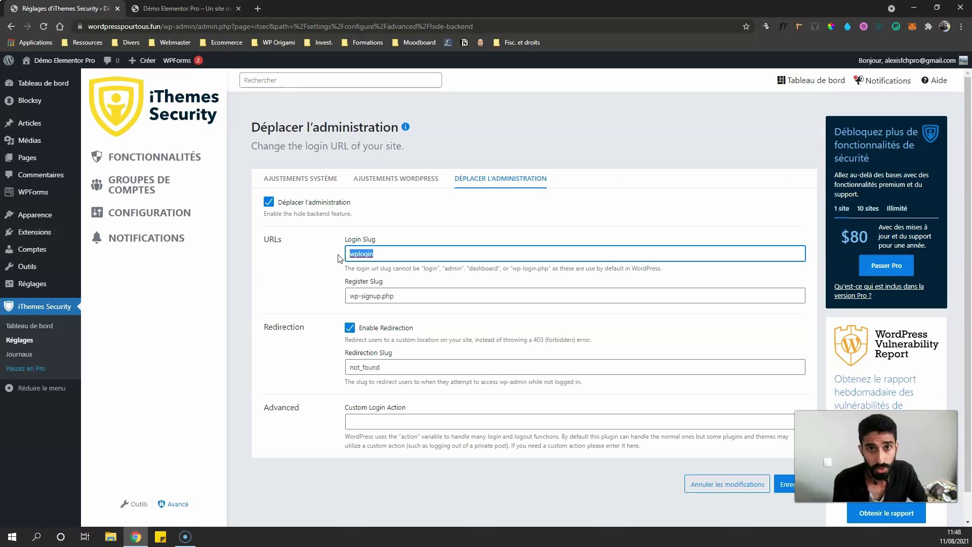
left_click_drag(393, 254, 346, 256)
type("quelquechose")
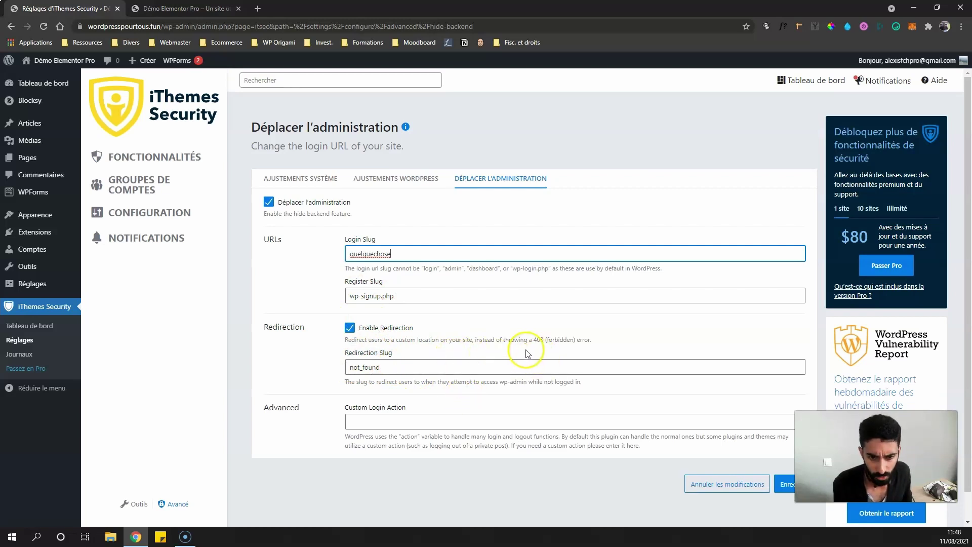
left_click(543, 340)
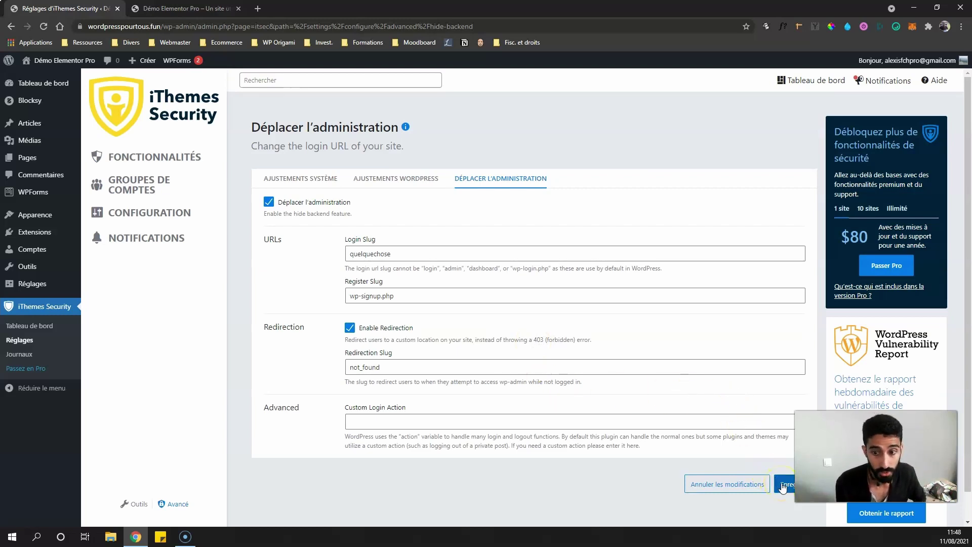
left_click(571, 482)
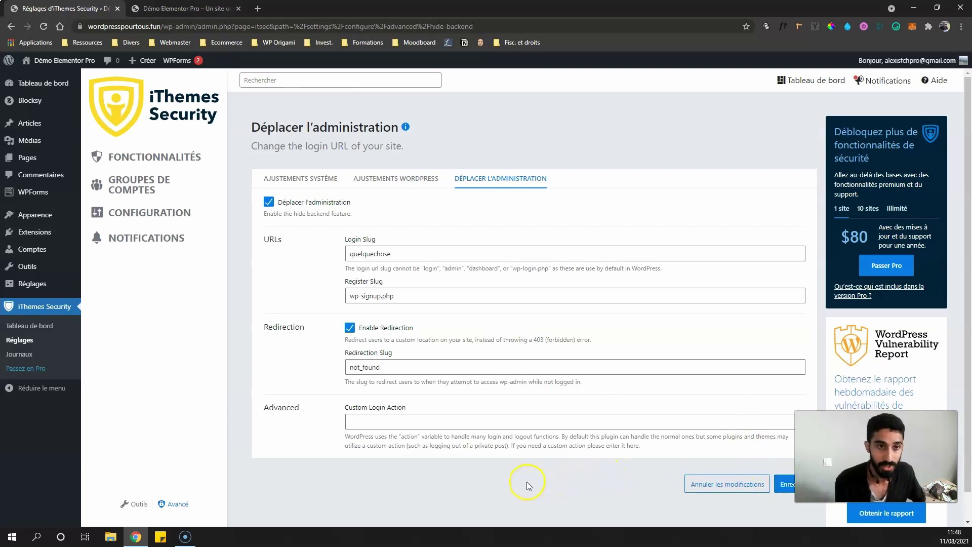